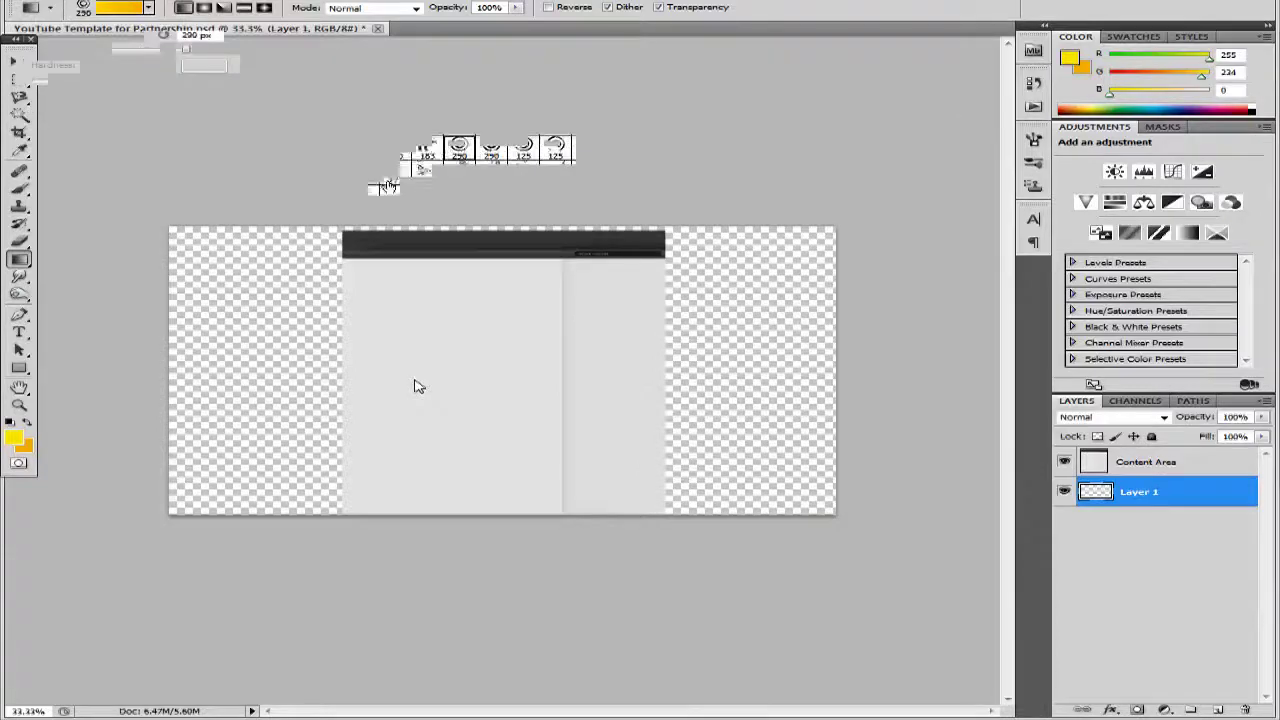
- Fill Layer 1 with a yellow-to-orange gradient and stamp yellow ring marks on both sides of the content area
mouse_move(314, 352)
left_mouse_down()
mouse_move(203, 457)
mouse_move(275, 317)
mouse_move(397, 345)
mouse_move(705, 373)
left_mouse_up()
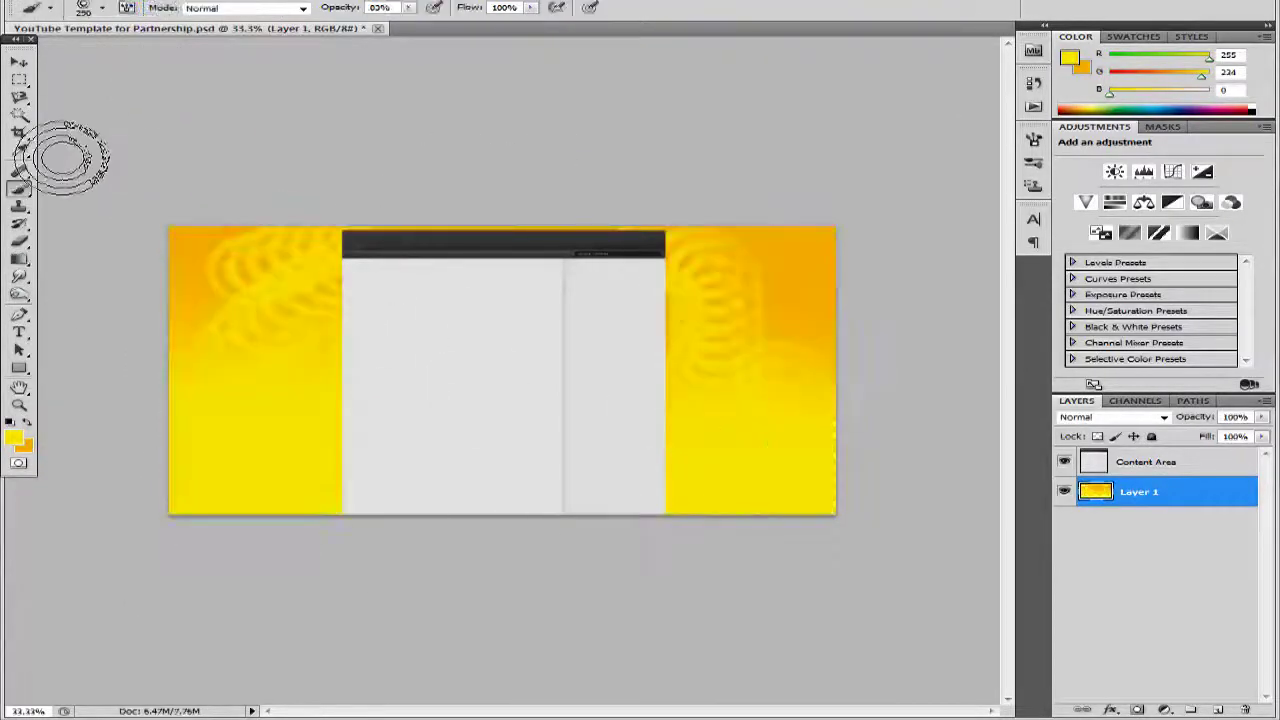
- Set the foreground colour to cyan, RGB 0, 222, 255
left_click(102, 8)
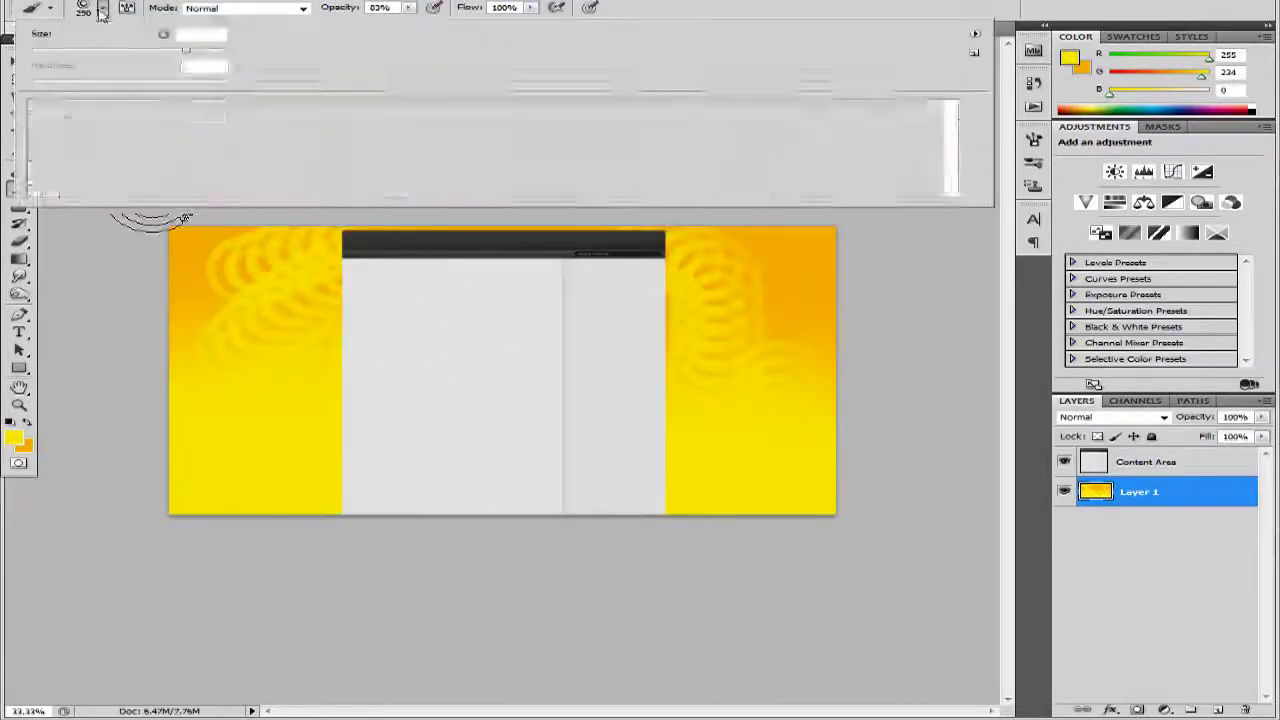
left_click(14, 437)
left_click_drag(535, 540, 529, 497)
left_click(463, 469)
left_click(704, 393)
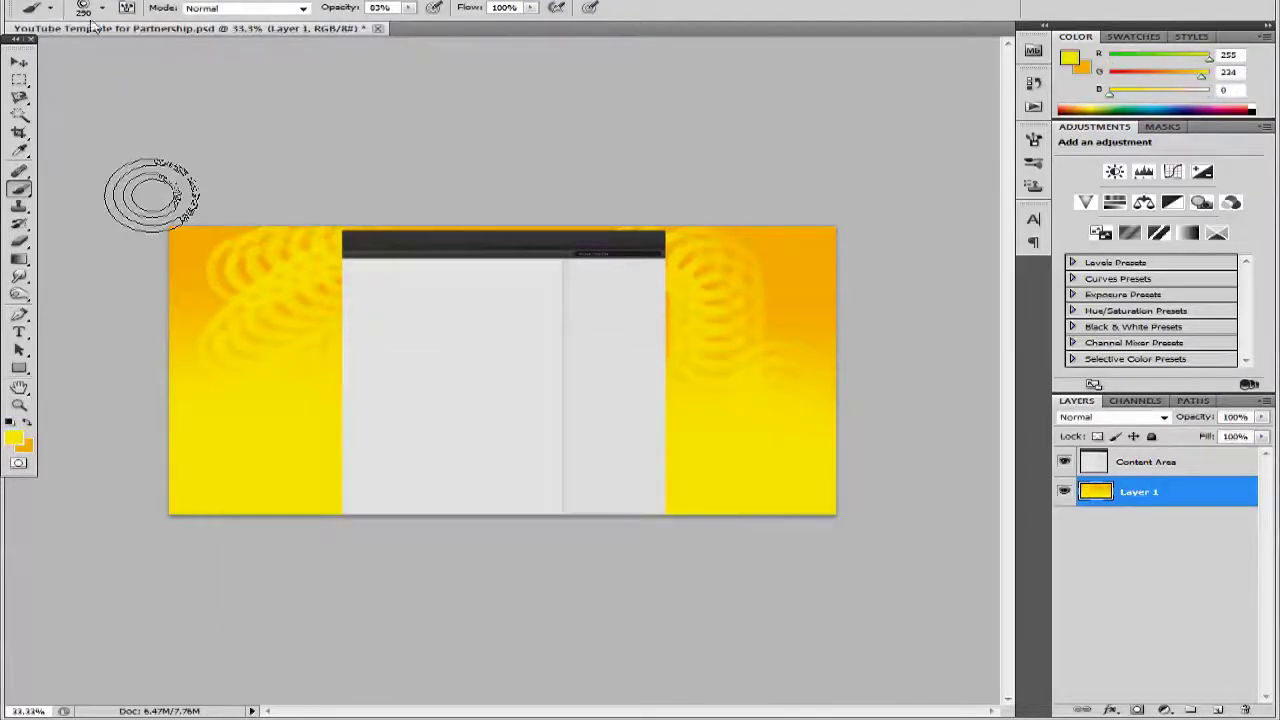
- Try painting a cyan splash with the 533 px splatter brush near the lower-left corner of the canvas
left_click(102, 8)
scroll(456, 171, "down", 5)
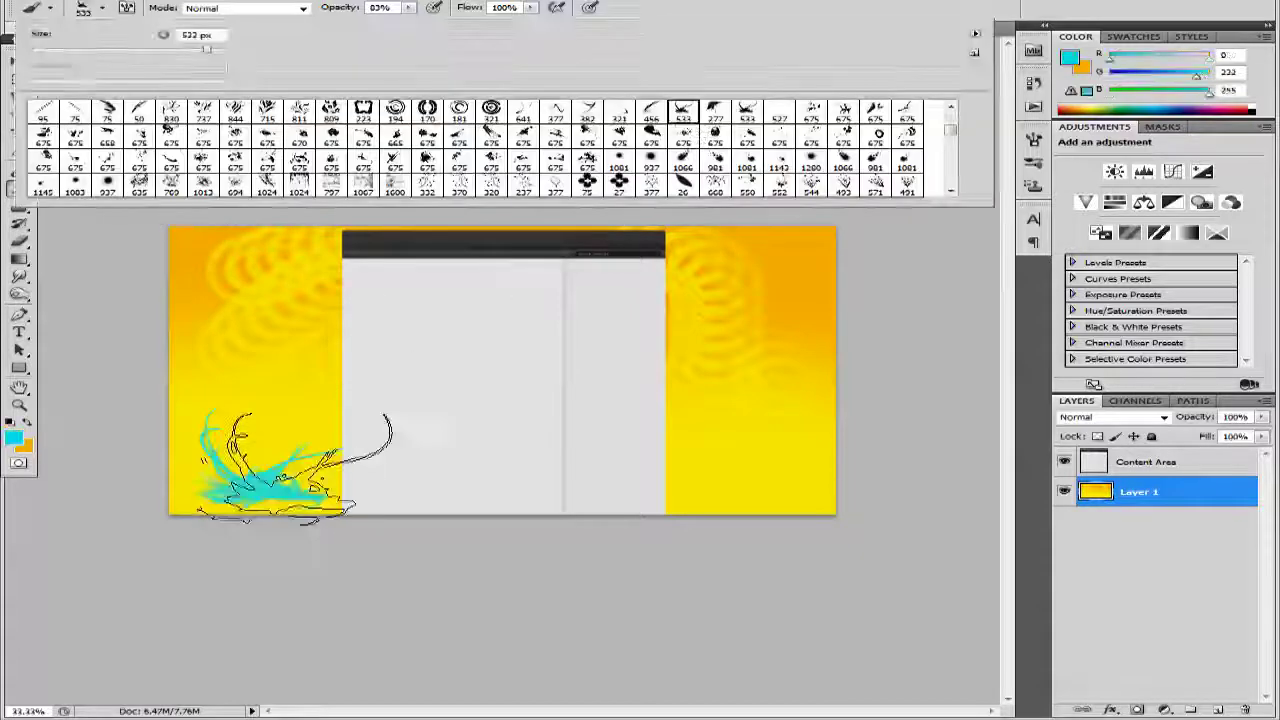
key("ctrl+z")
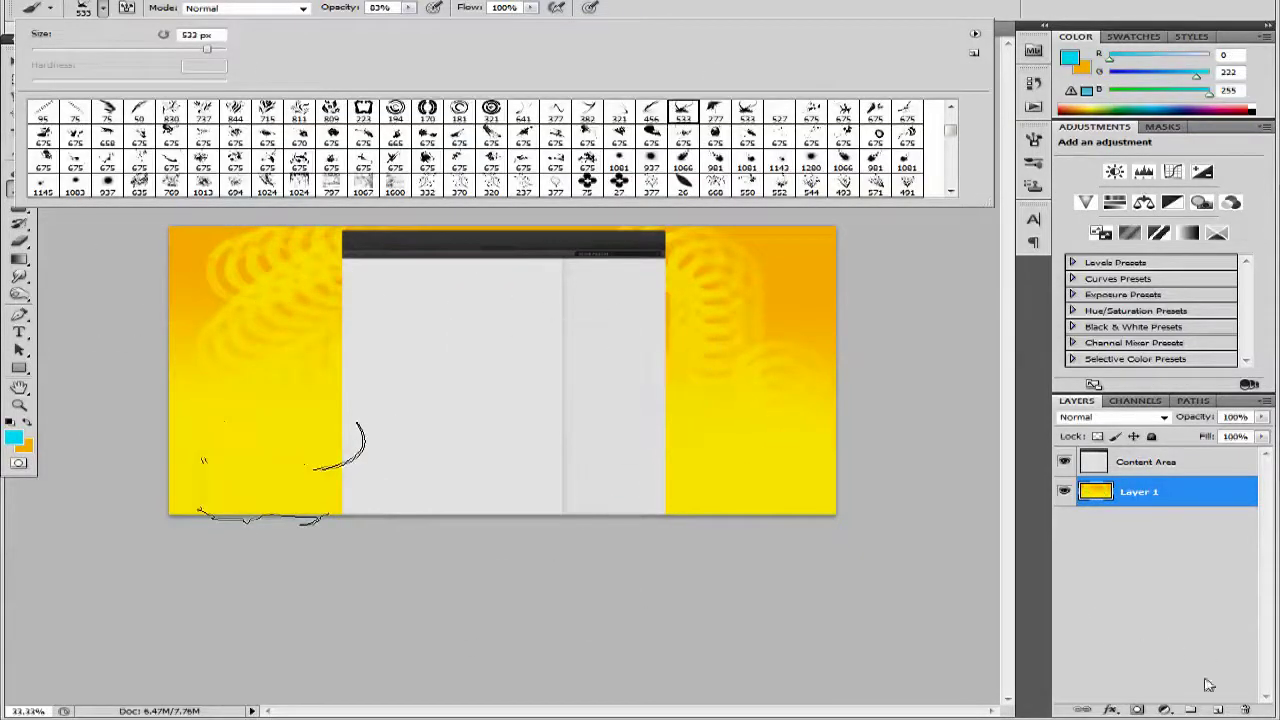
- Stamp a cyan frame-shaped brush mark on a new layer beside the content area and duplicate that layer for the other side
left_click_drag(1216, 710, 1245, 709)
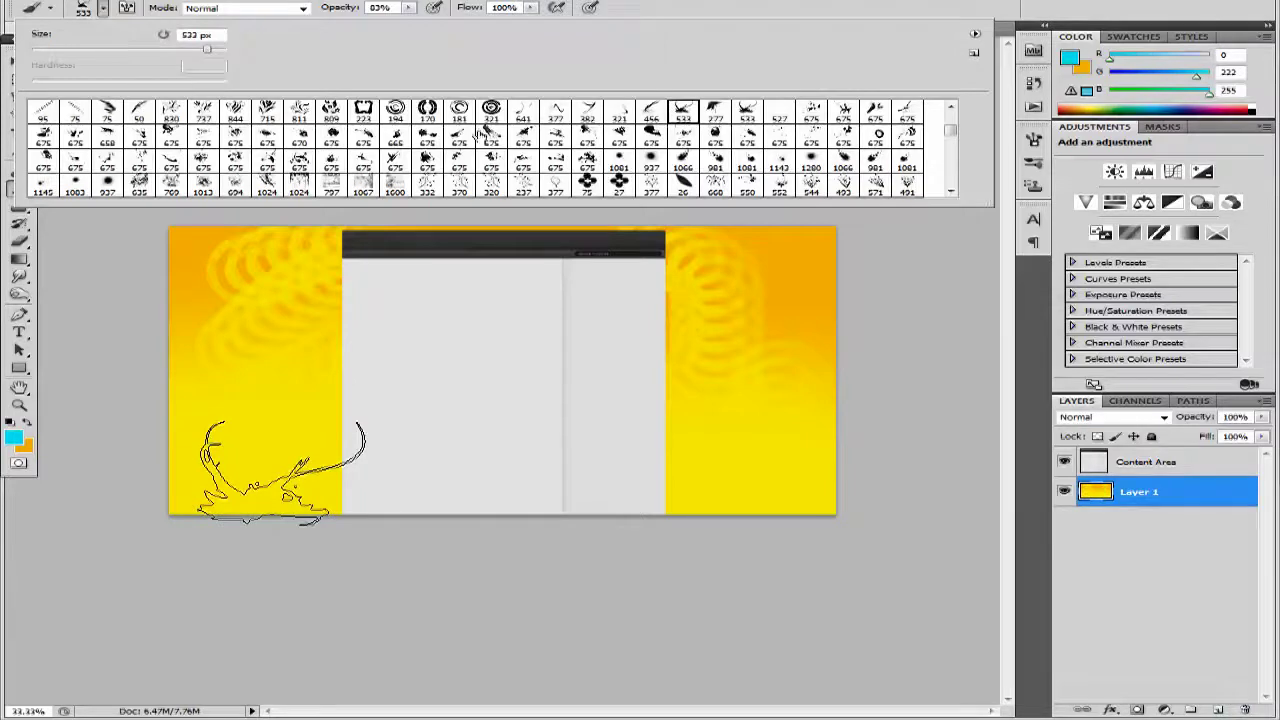
left_click(683, 110)
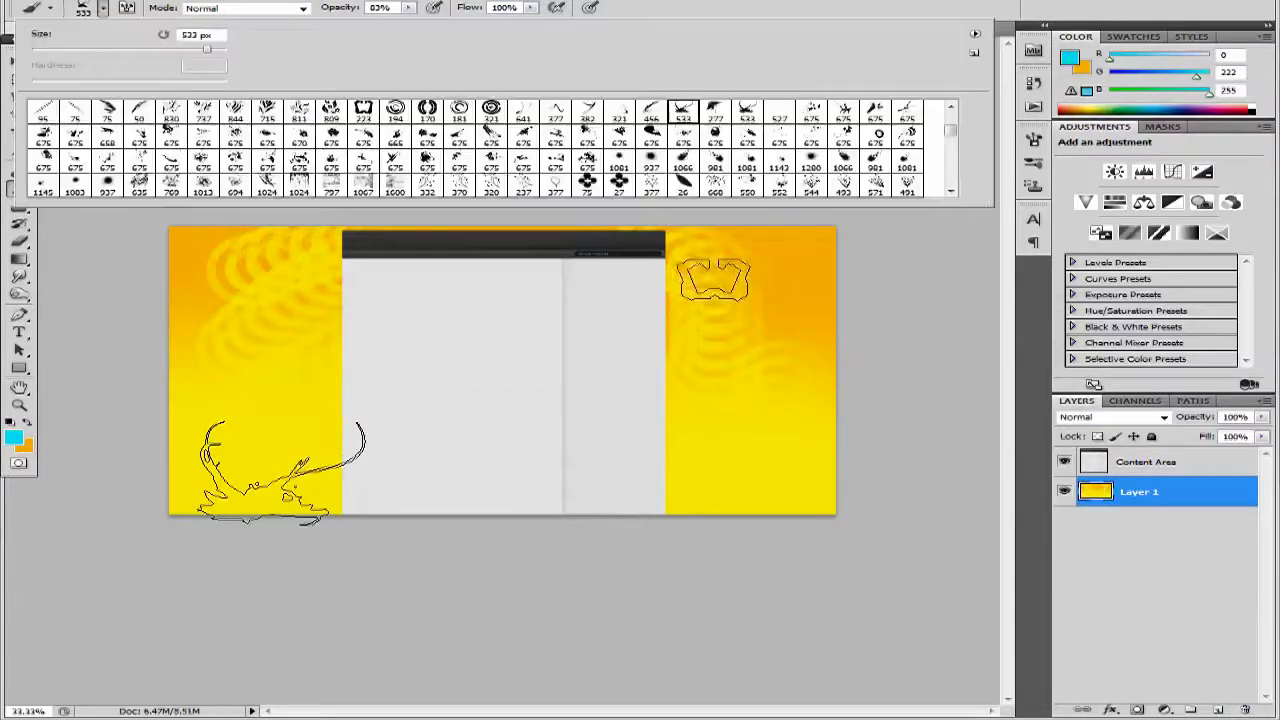
key("ctrl+z")
left_click(15, 62)
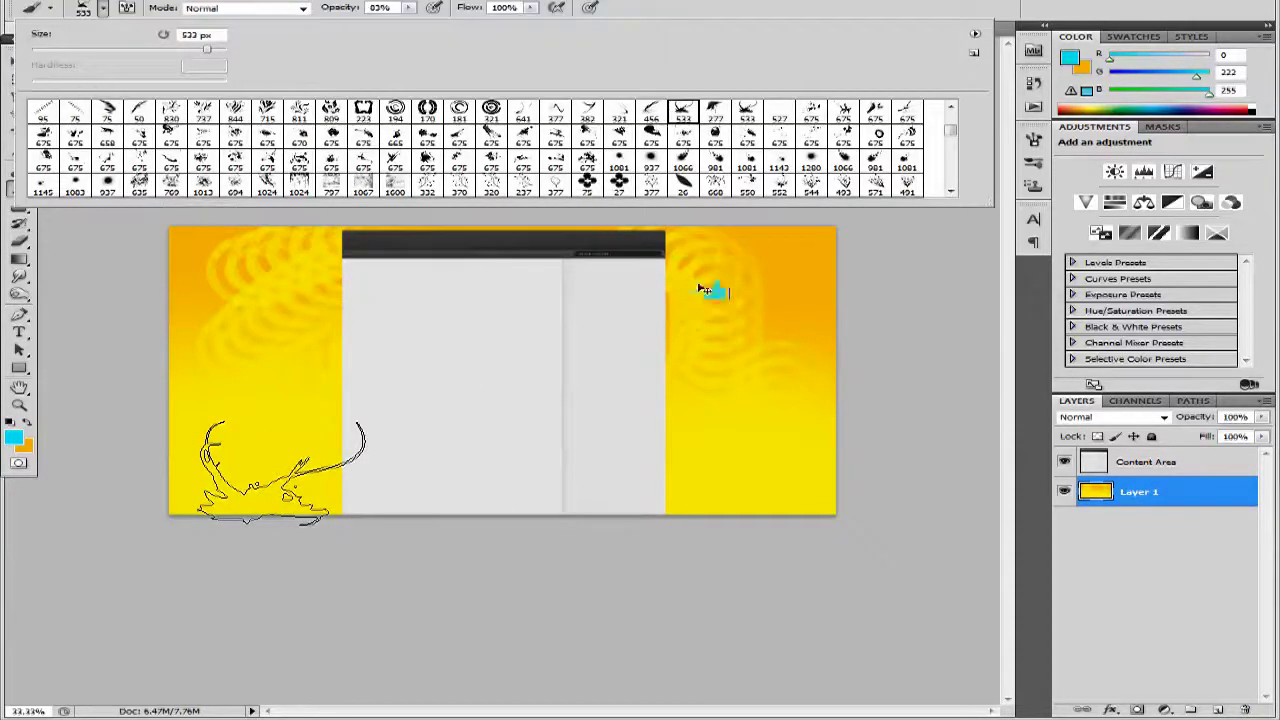
key("ctrl+z")
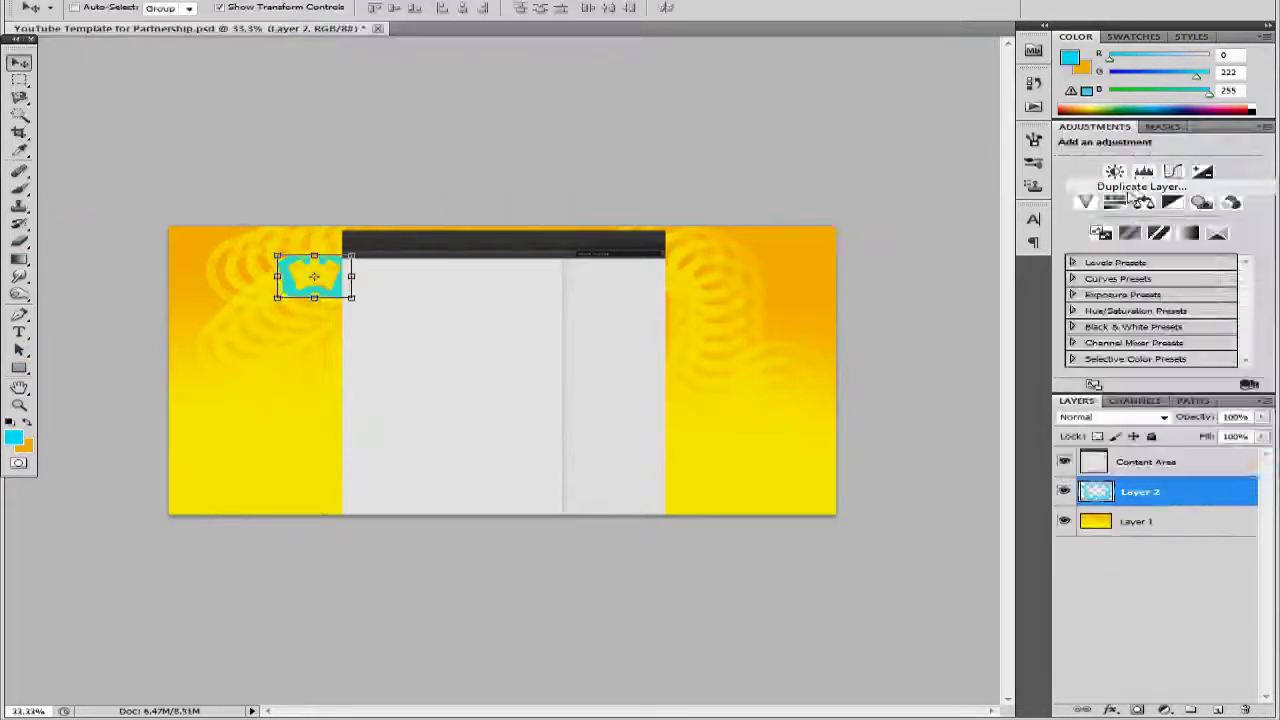
right_click(1140, 491)
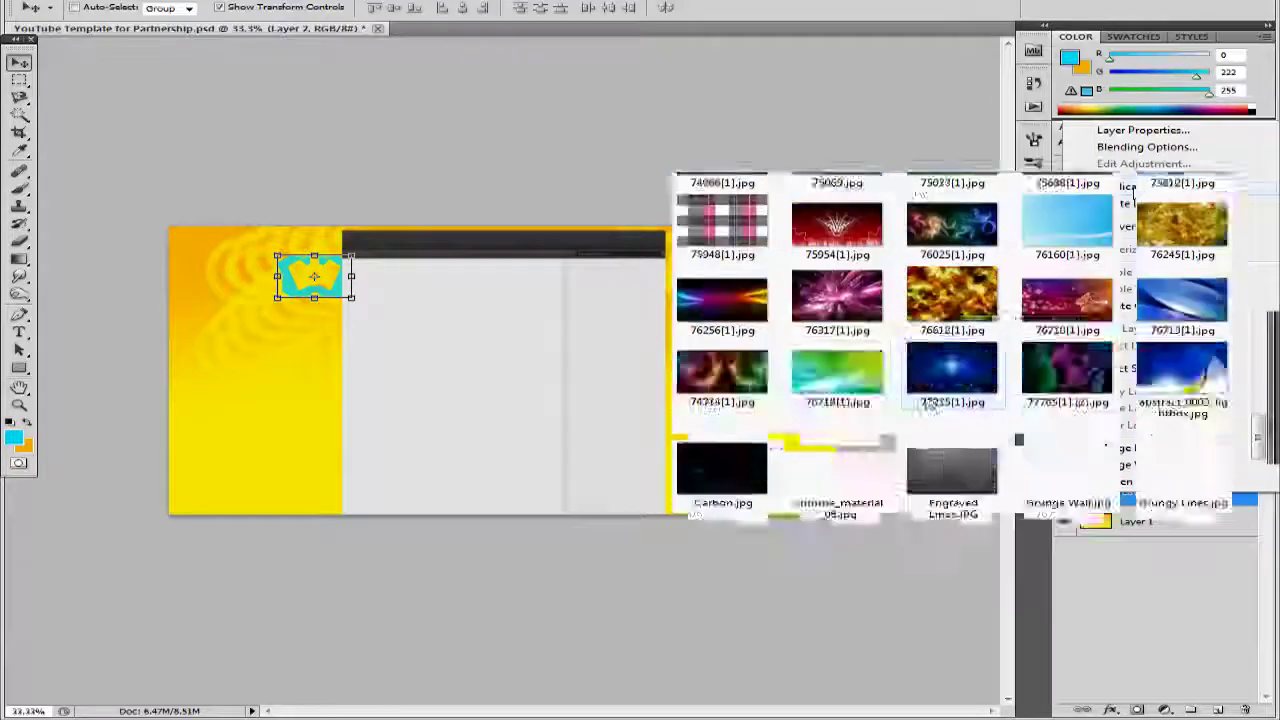
- Place the stockzoofx (103) image from the Abstracts - Textures folder, scaled to 309.74% by 233.54% and rotated -89.29°
scroll(1057, 453, "down", 10)
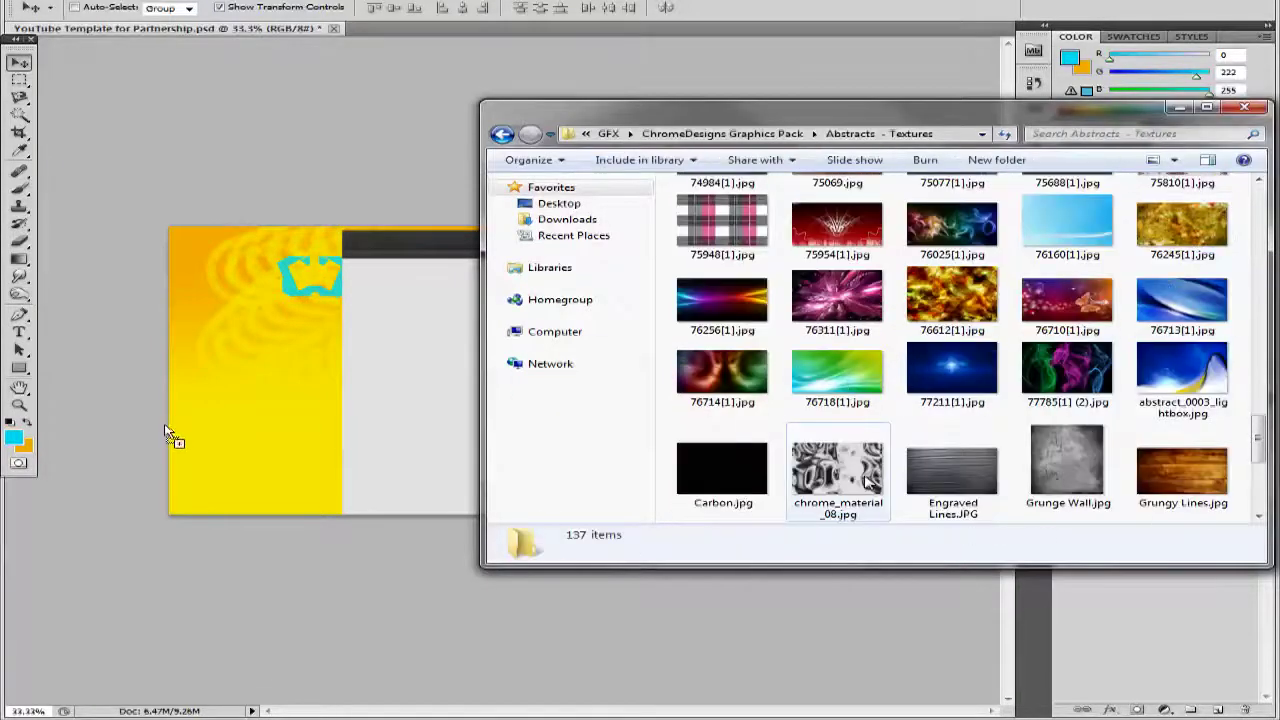
left_click(172, 434)
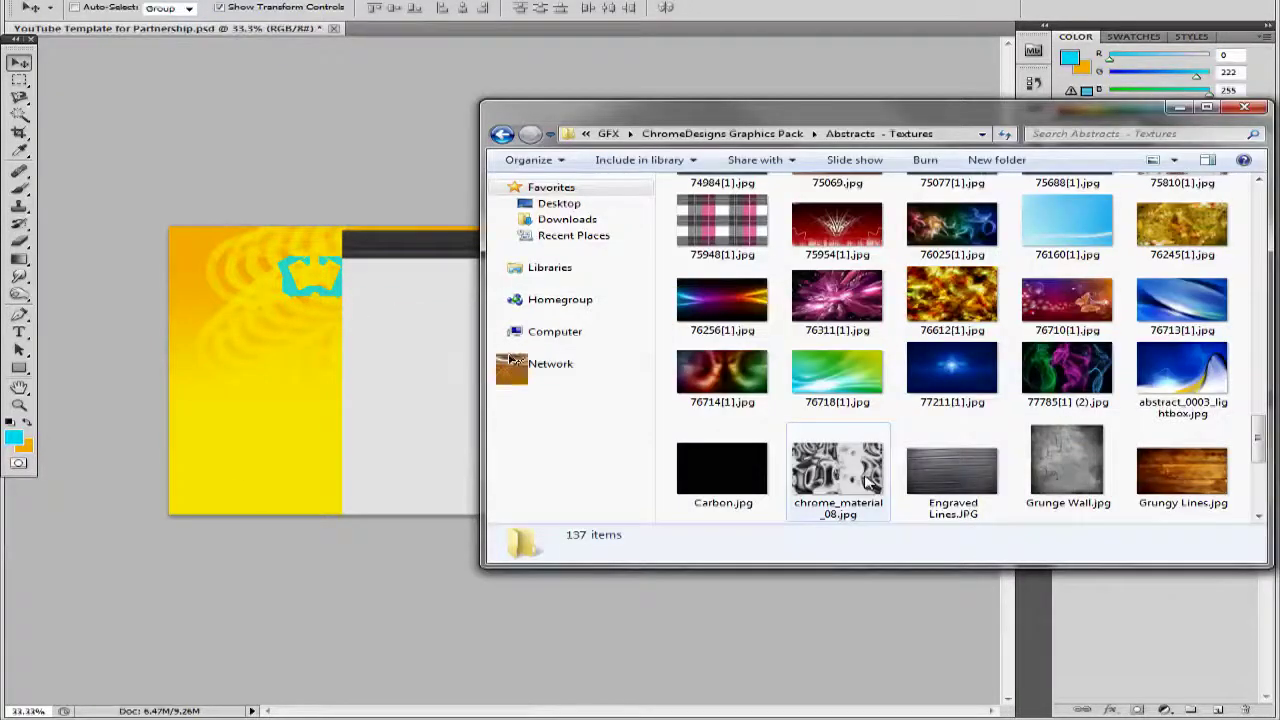
left_click_drag(512, 362, 838, 508)
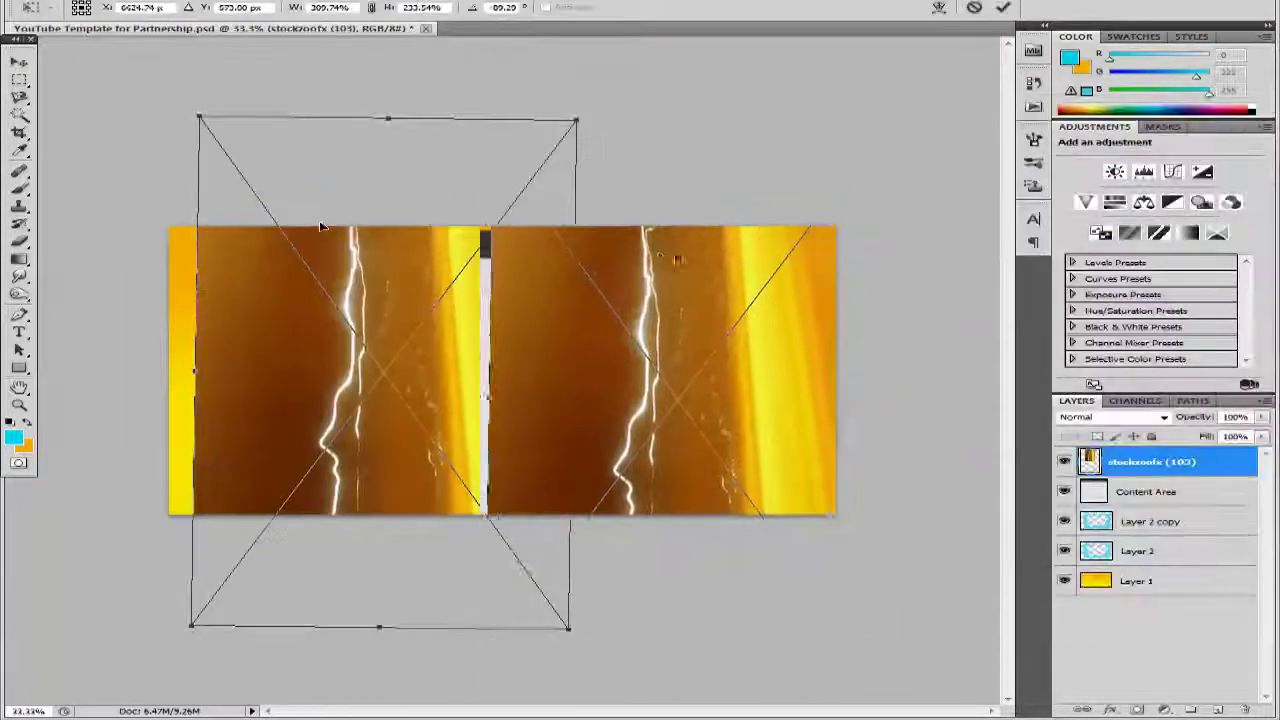
left_click_drag(660, 255, 671, 255)
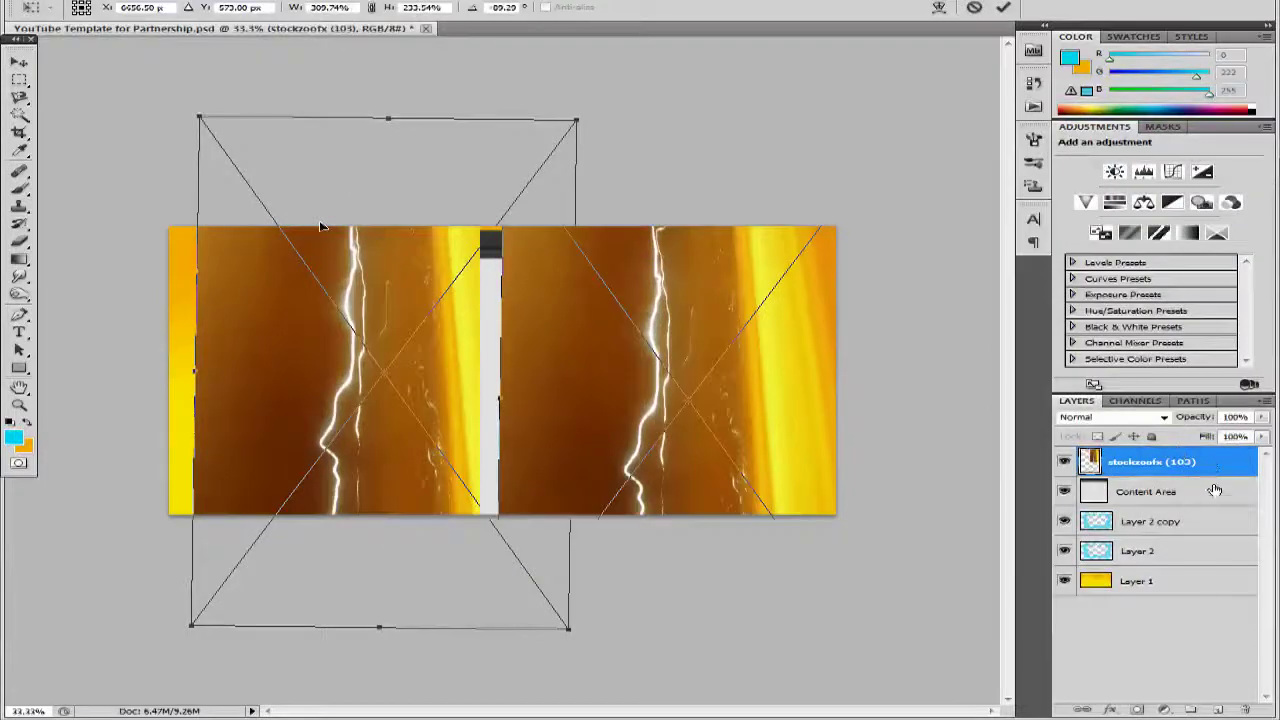
- Move the stockzoofx (103) layer directly above Layer 1 and set its blend mode to Linear Burn
left_click_drag(1220, 463, 1150, 456)
left_click(1163, 420)
left_click(1143, 367)
left_click(1142, 417)
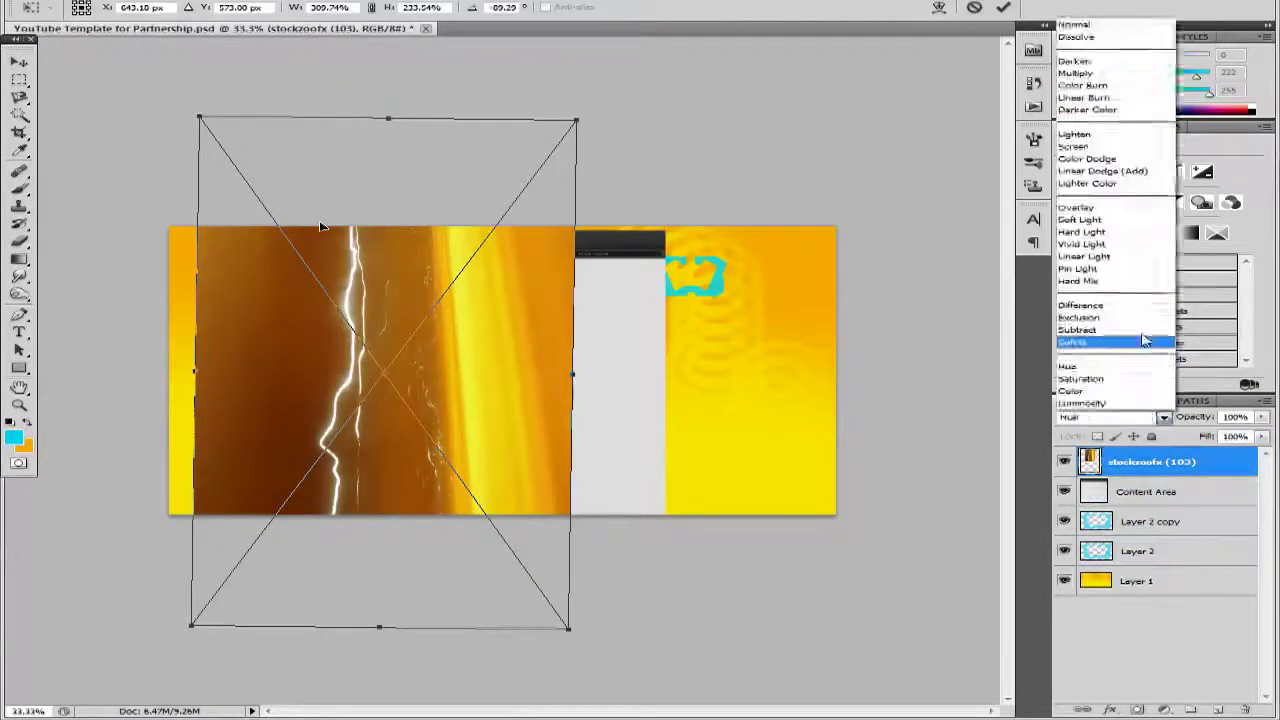
left_click(1130, 220)
left_click(1163, 418)
left_click(1130, 147)
left_click(1165, 418)
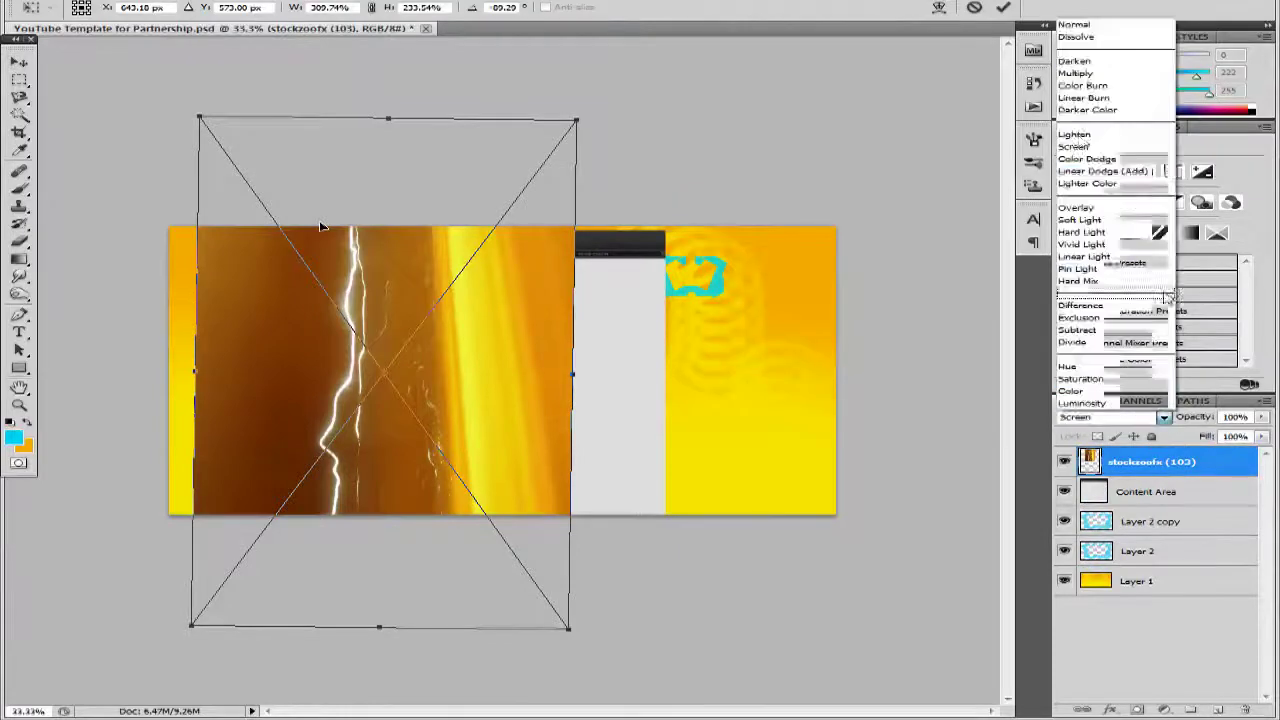
left_click(1082, 25)
- Duplicate the stockzoofx (103) texture layer
right_click(1165, 552)
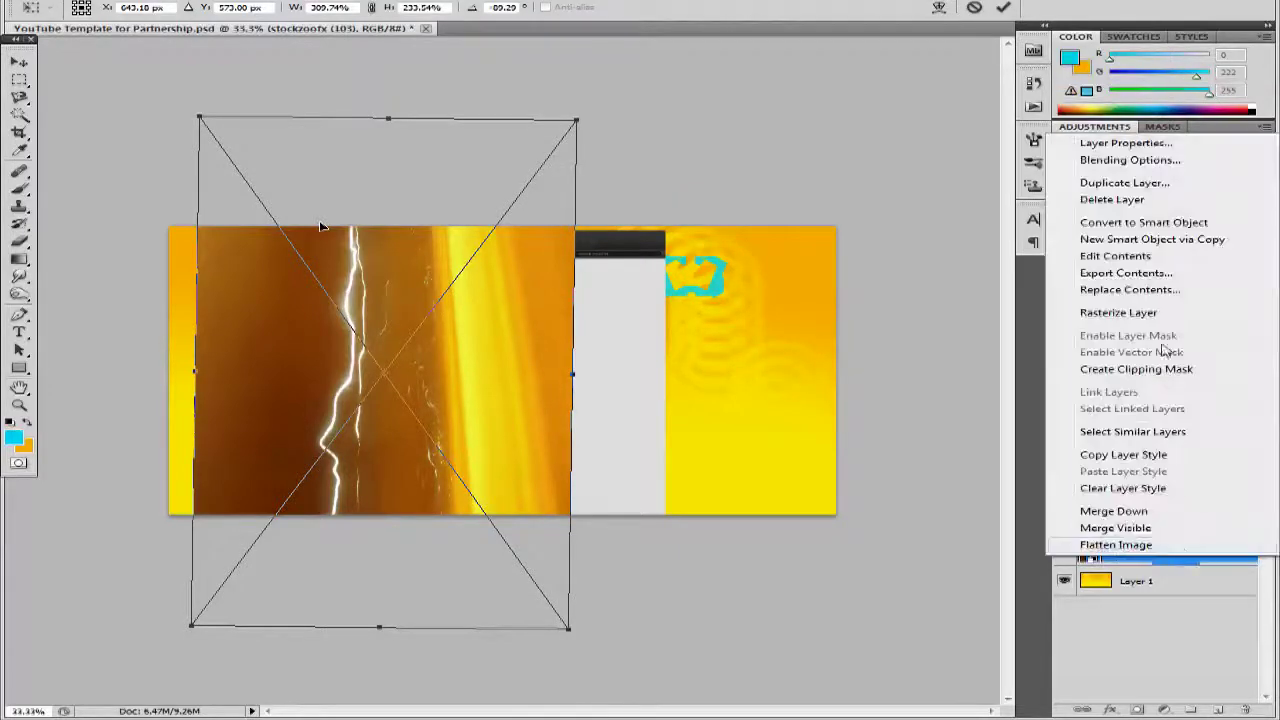
left_click(1130, 183)
left_click(826, 203)
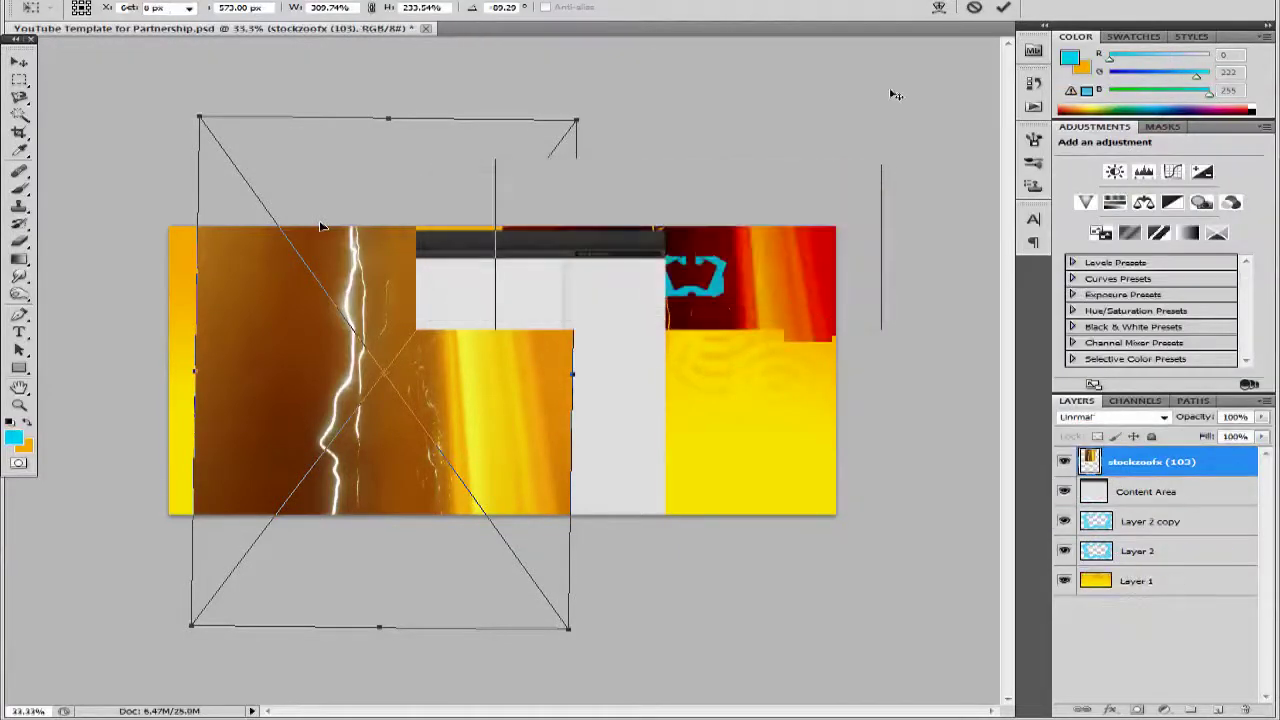
right_click(1150, 461)
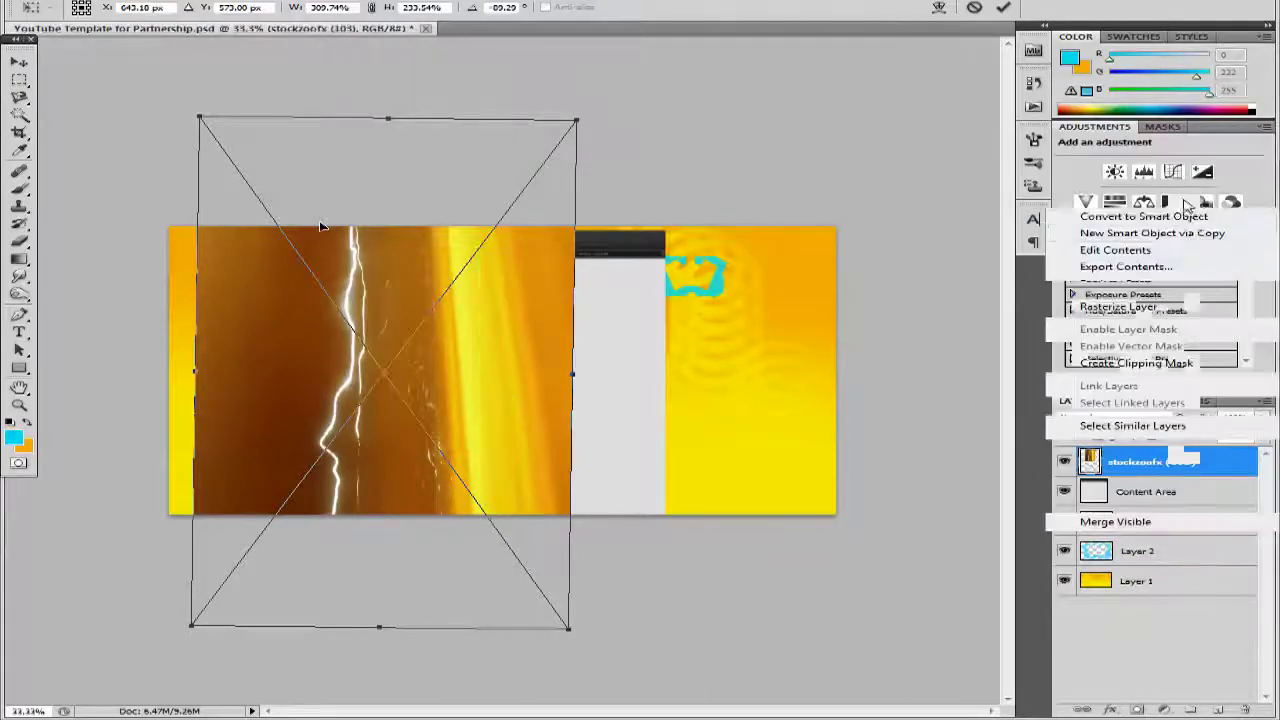
left_click(1140, 176)
key("Return")
key("ctrl+z")
- Mirror the duplicated texture horizontally and position it on the opposite side of the content area
left_click(60, 1)
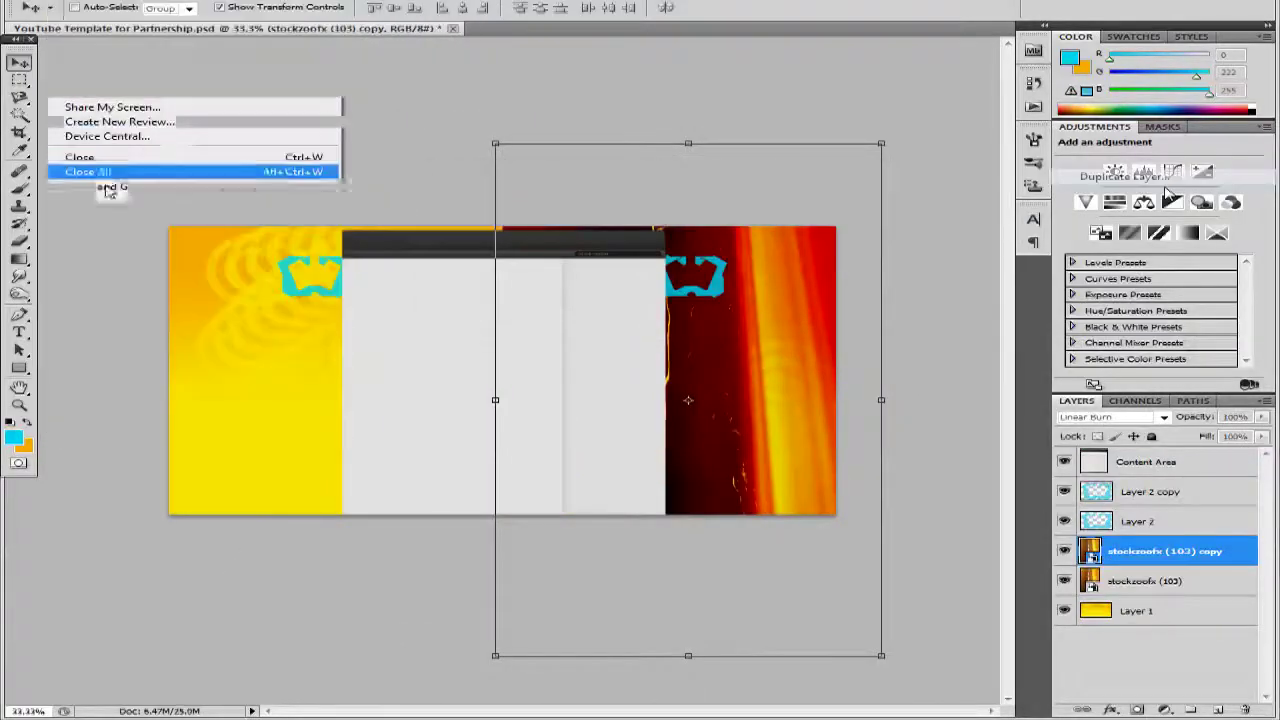
key("Escape")
right_click(352, 272)
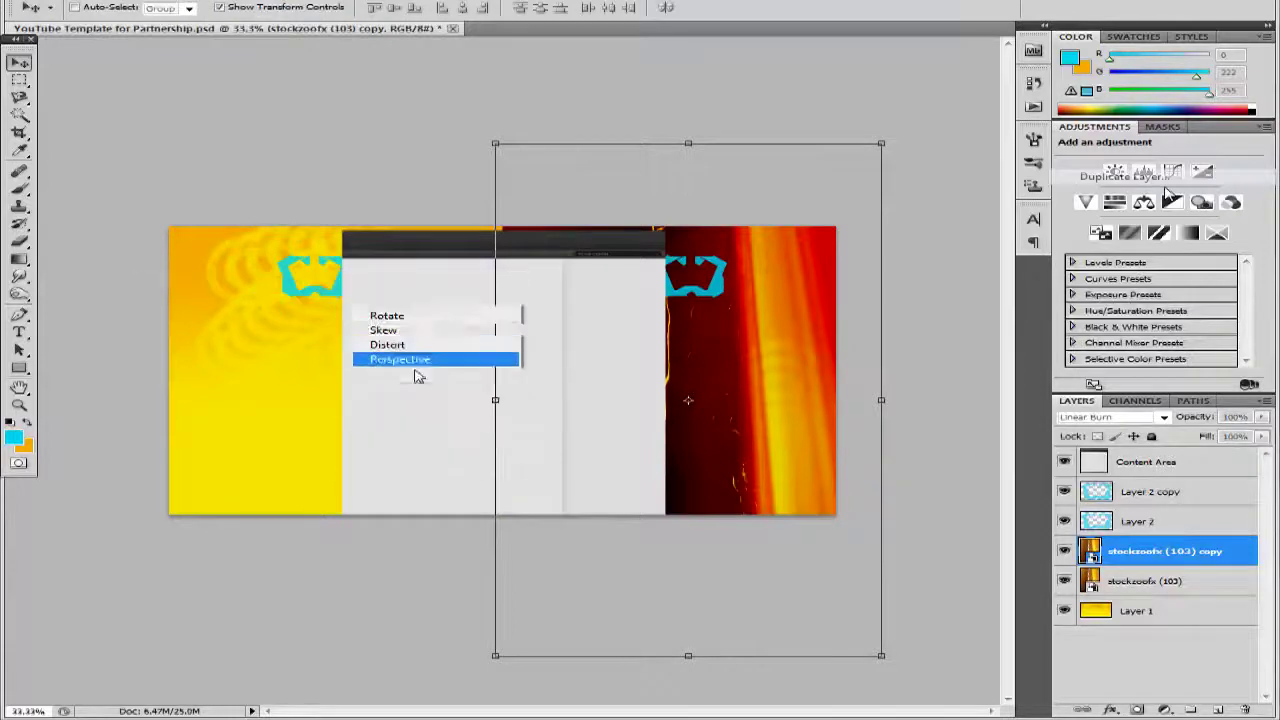
left_click(416, 362)
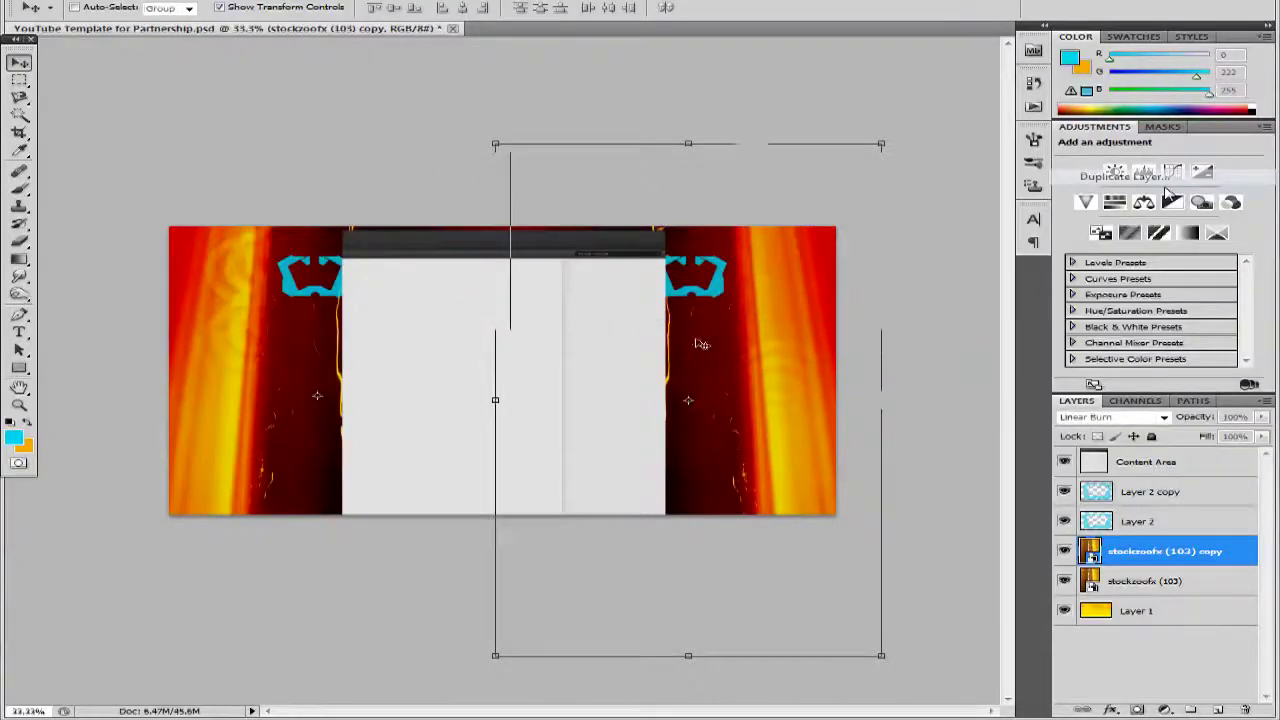
- Delete Layer 2 and its copy with the cyan frame shapes
left_click(1196, 523)
key("Delete")
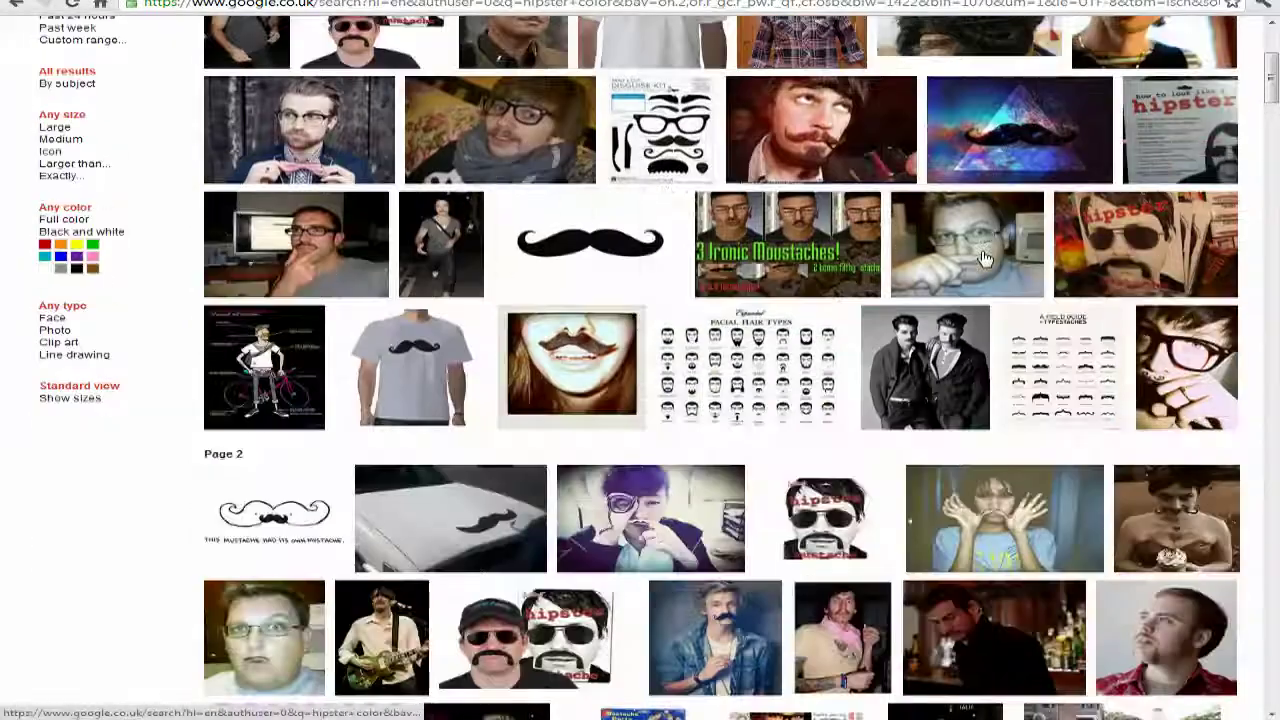
- Place a hipster mustache picture from the Google image results in the template with the Color Dodge blend mode
scroll(985, 258, "down", 2)
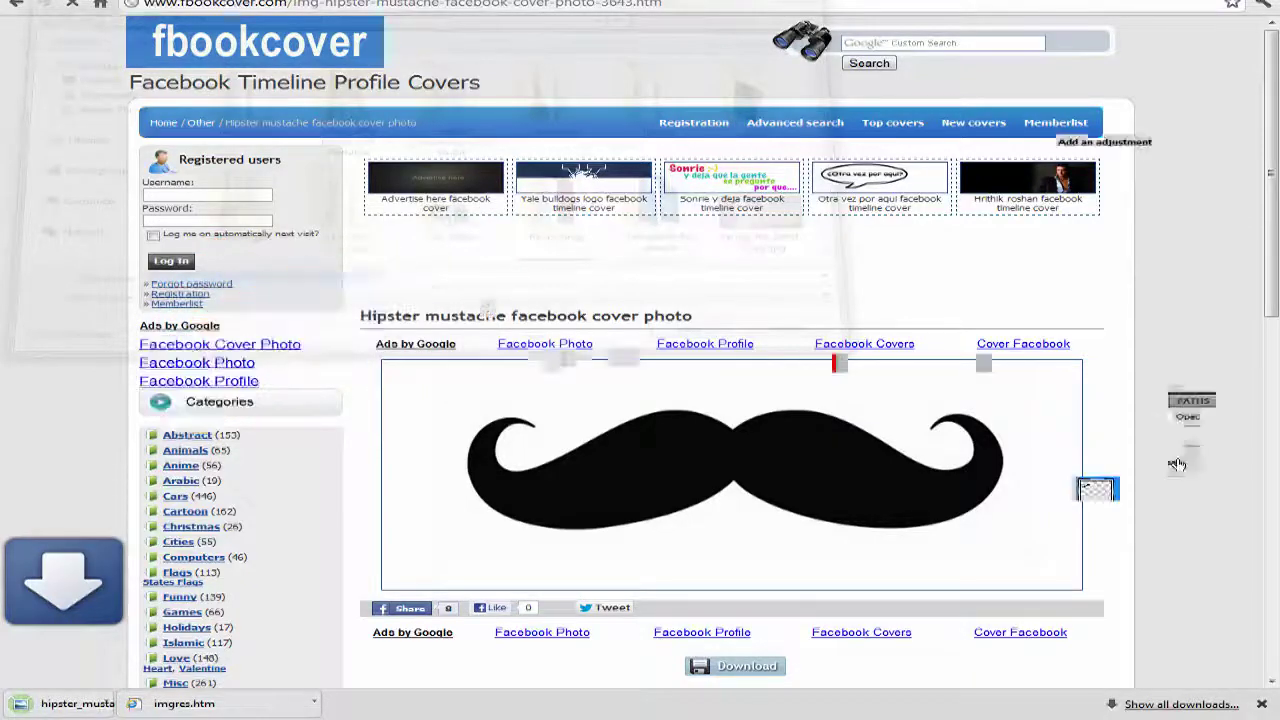
left_click(1143, 416)
left_click(1143, 414)
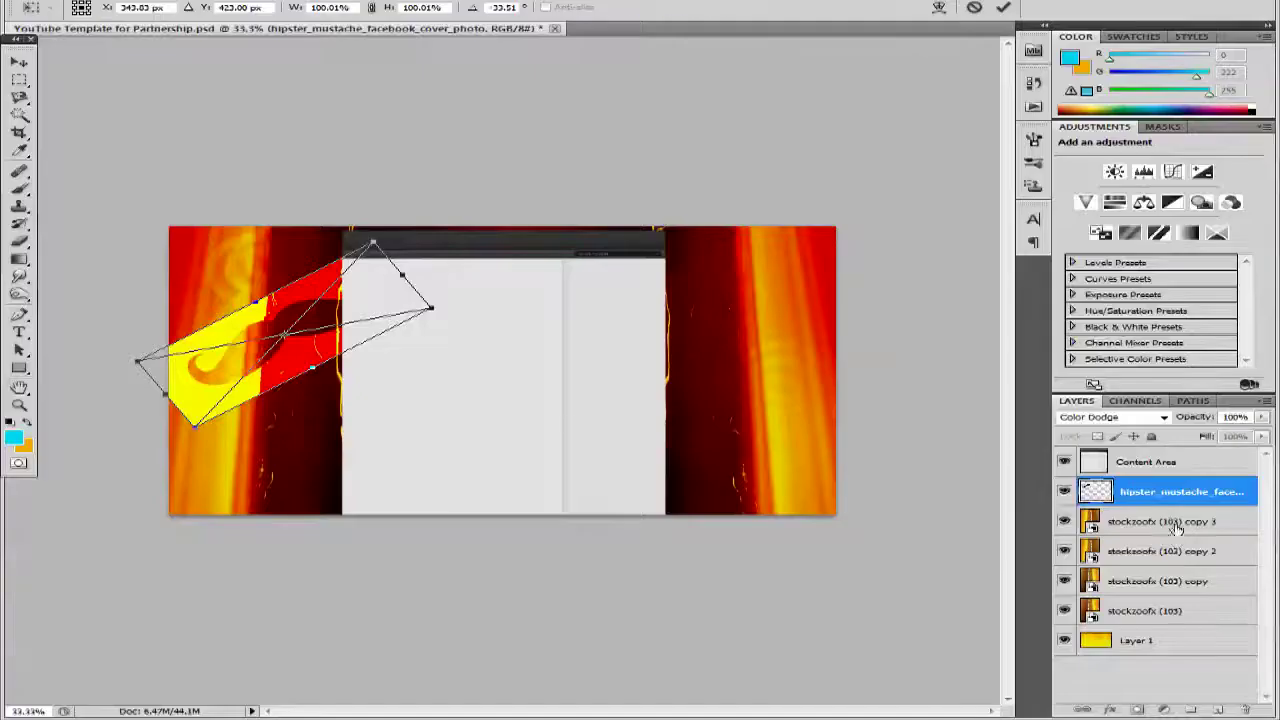
- Move the mustache layer directly above Layer 1 and set its blend mode to Darker Color
left_click_drag(1180, 491, 1128, 614)
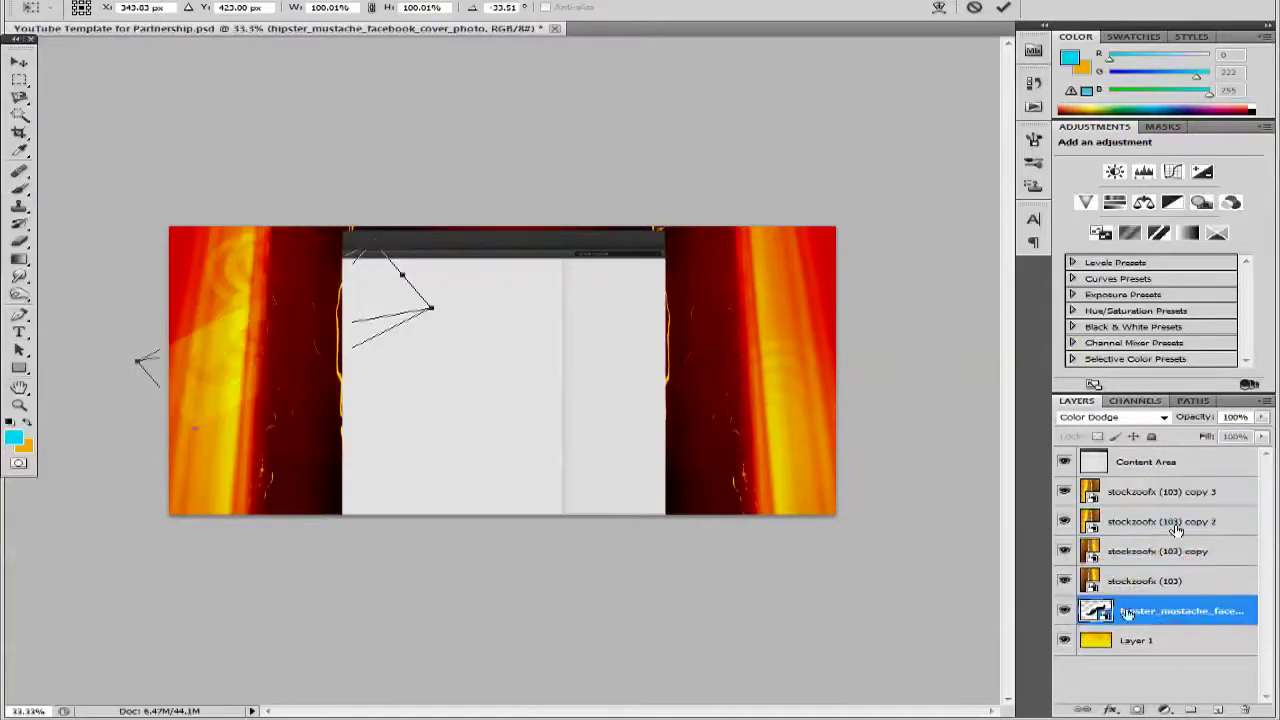
left_click(1164, 416)
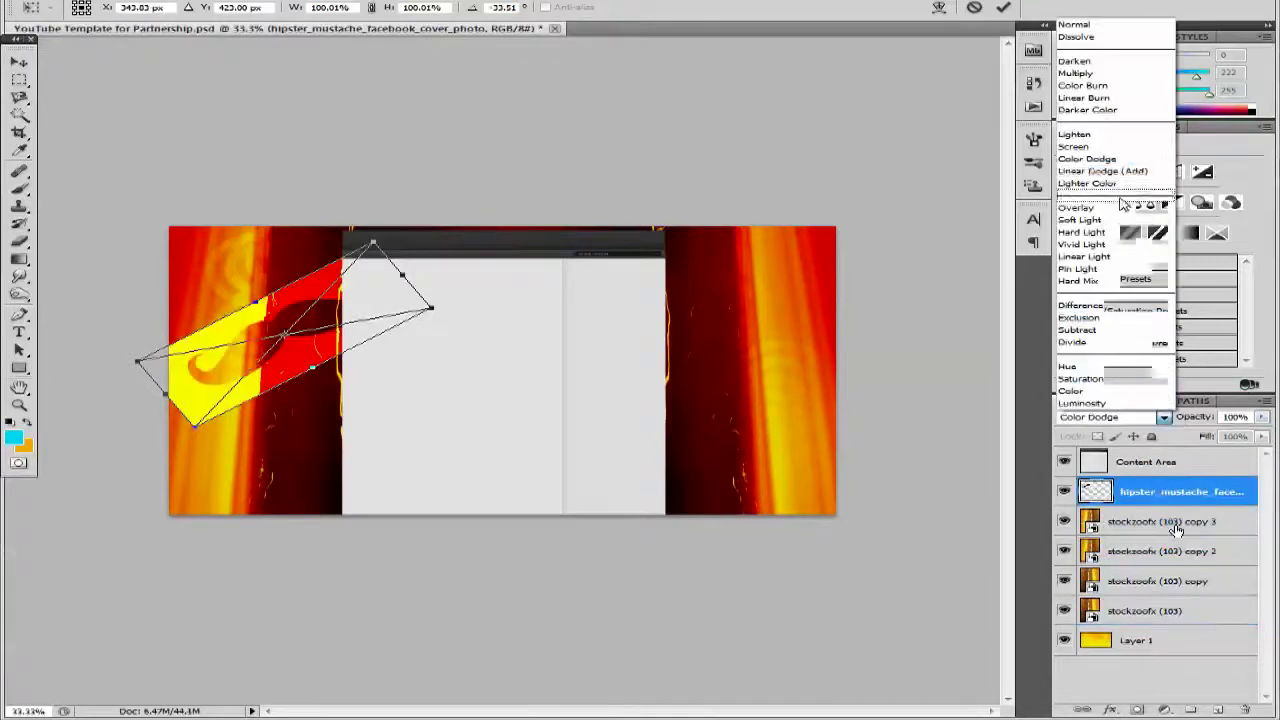
left_click(1112, 162)
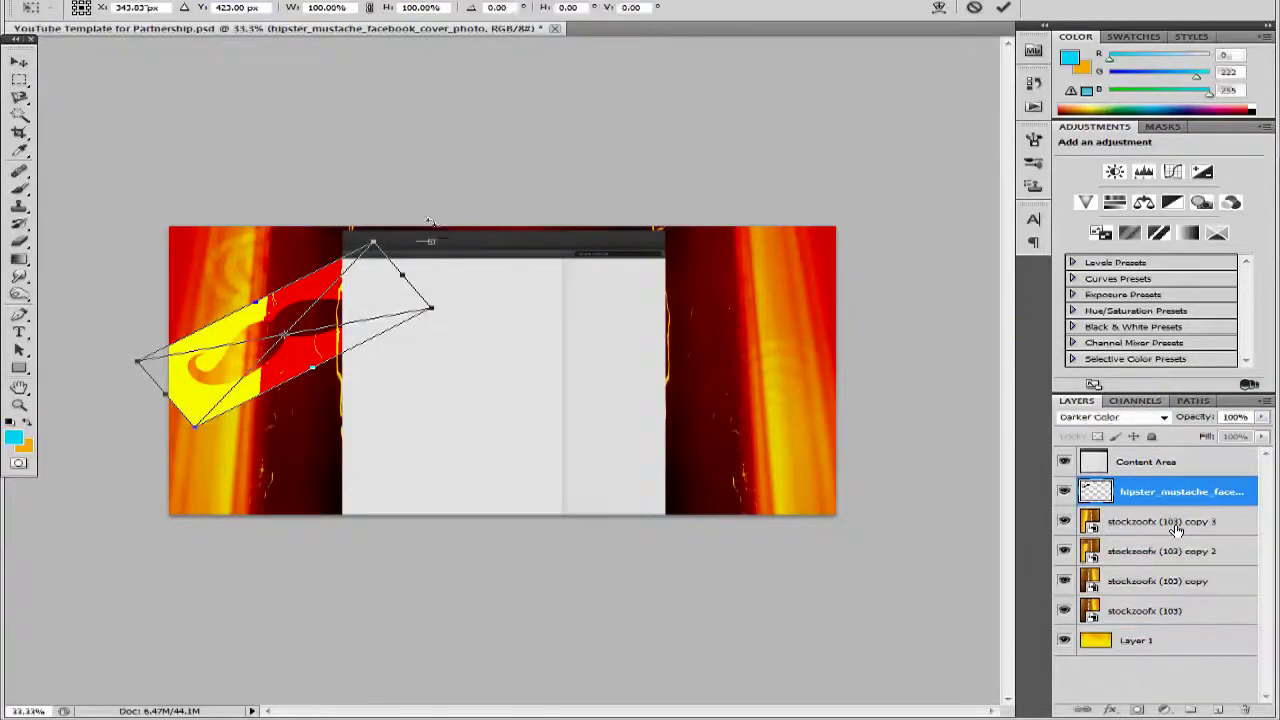
- Rotate the mustache to a steeper tilt along the content area's left edge
left_click_drag(434, 238, 347, 185)
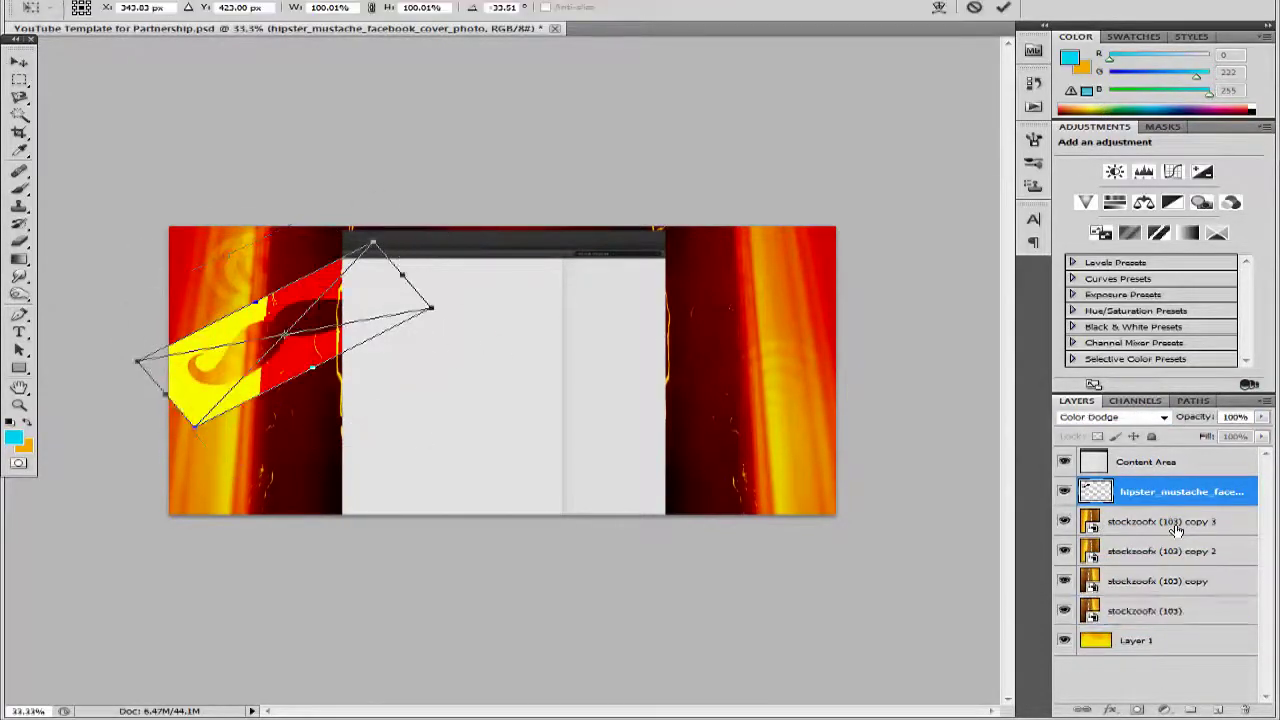
- Duplicate the hipster mustache layer under its default name
right_click(1165, 611)
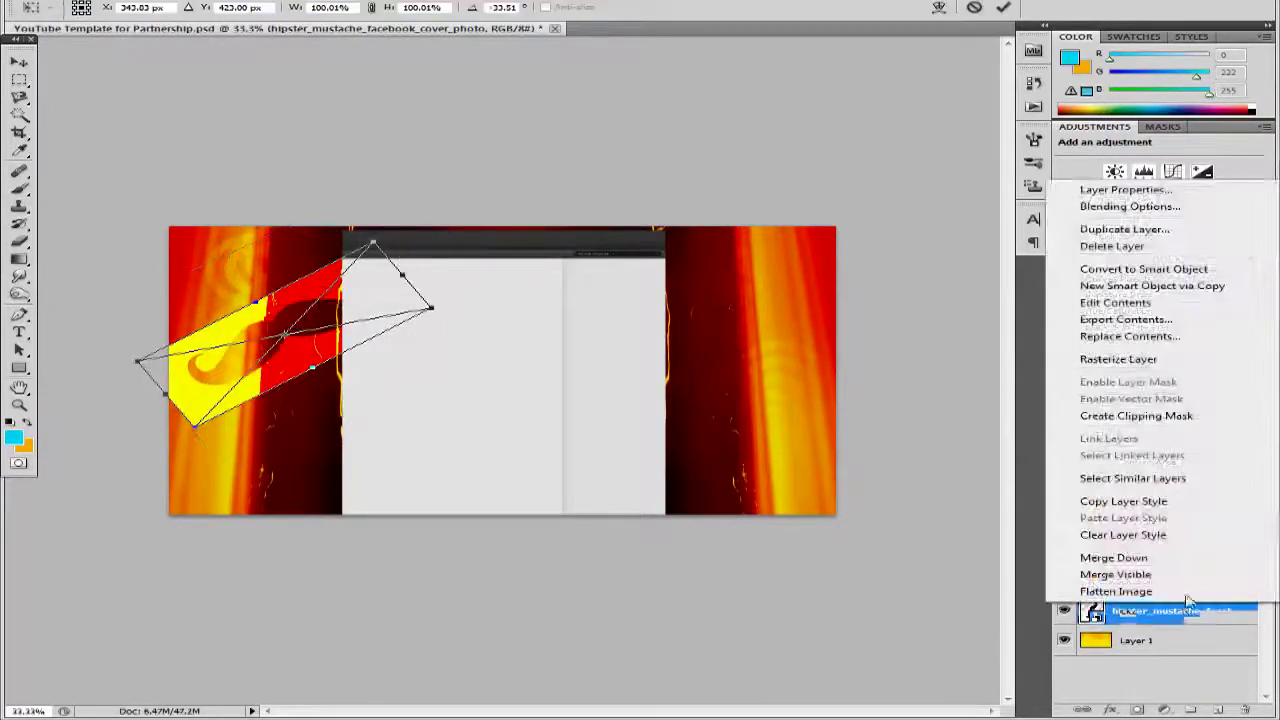
left_click(1150, 229)
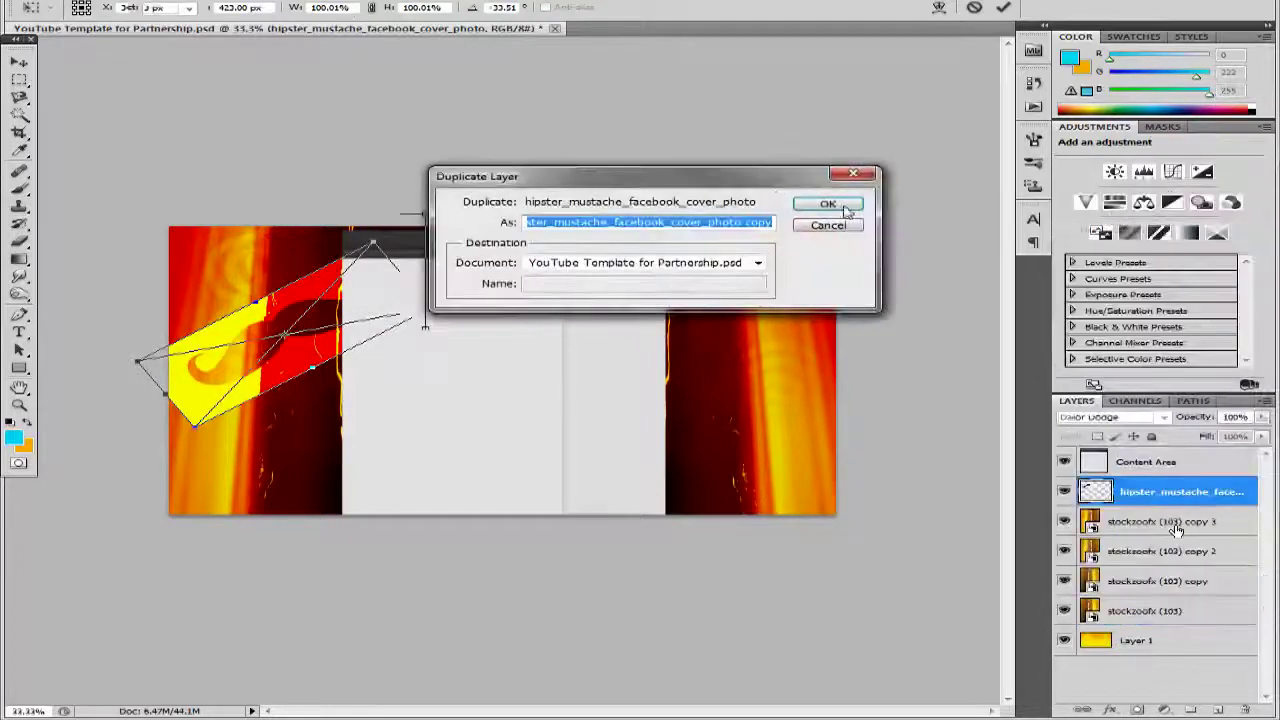
left_click(829, 206)
- Flip the mustache copy horizontally and move it to the right side of the content area
key("alt+e")
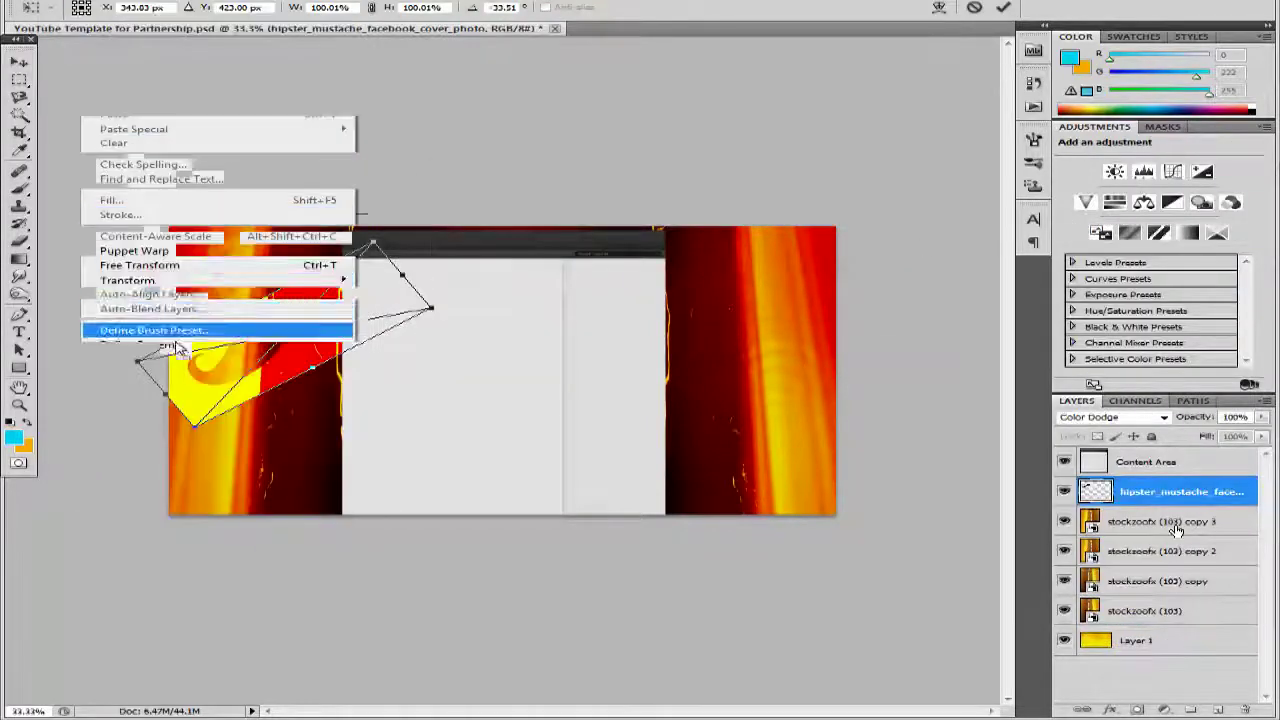
mouse_move(175, 287)
left_click(406, 336)
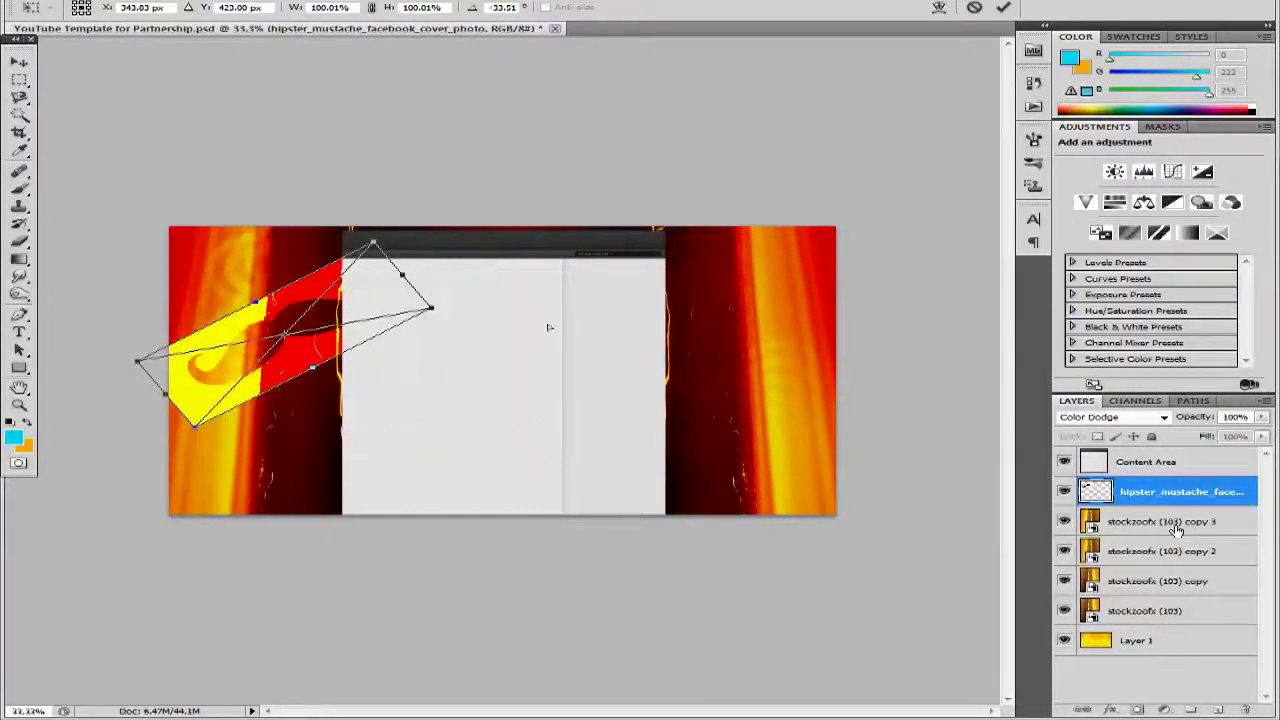
left_click_drag(548, 328, 707, 325)
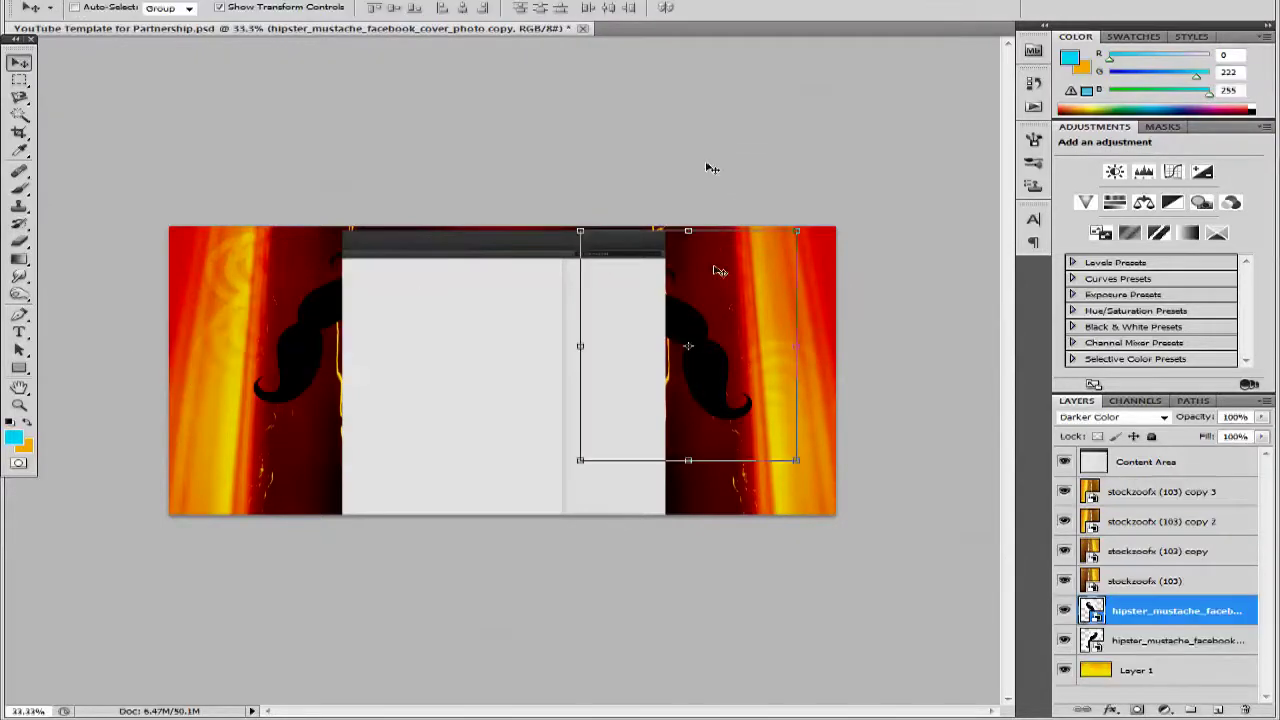
- Start a new text layer above the left mustache using the Ruthless Wreckin ONE font at 72 pt
double_click(1165, 640)
left_click(233, 10)
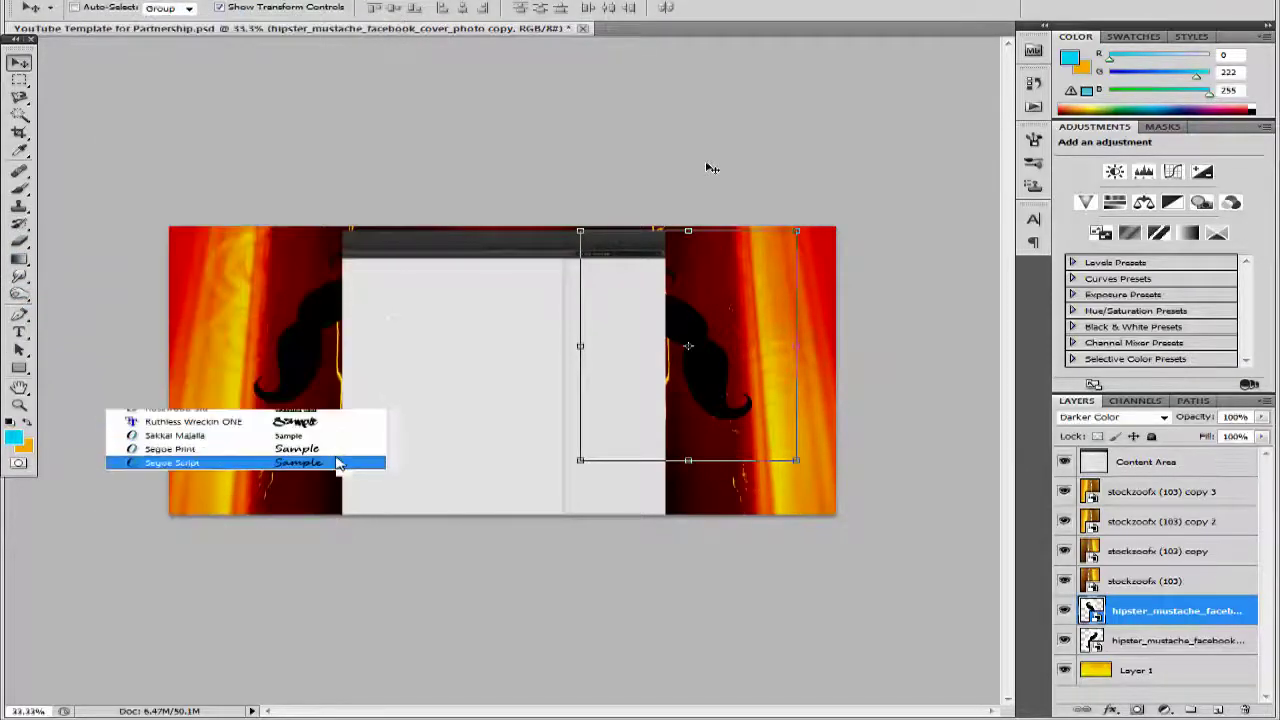
left_click(337, 463)
key("t")
left_click(291, 283)
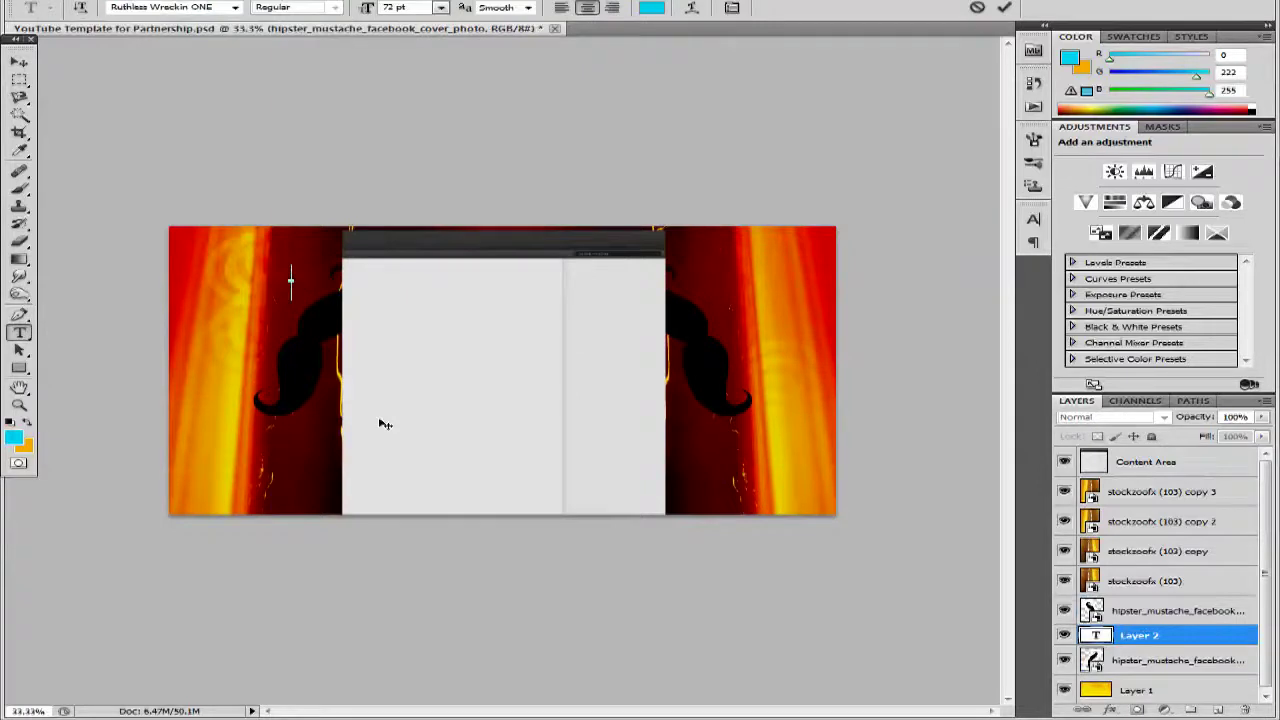
- Enter HYPSTER, rotate and enlarge it vertically along the content area's left edge, with its layer directly below Content Area
left_click_drag(359, 257, 322, 363)
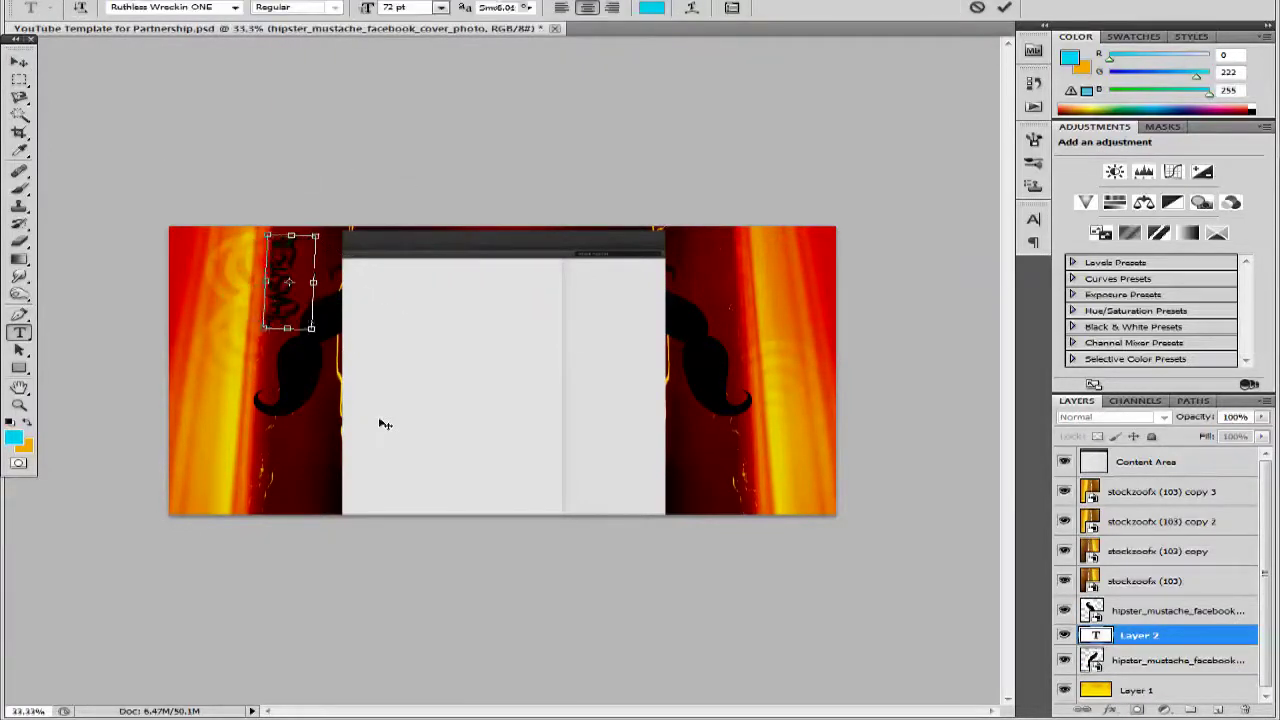
left_click_drag(1139, 635, 1166, 462)
left_click_drag(285, 318, 325, 368)
type("ASTER")
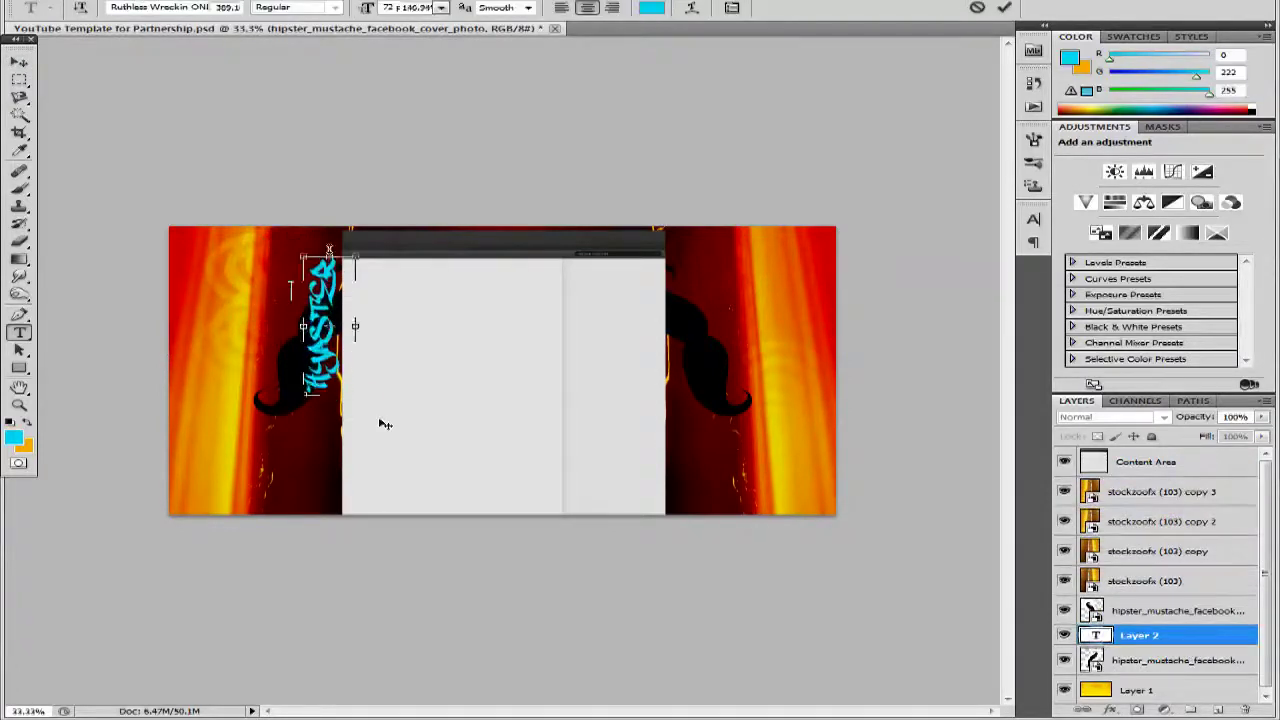
type("ASTER")
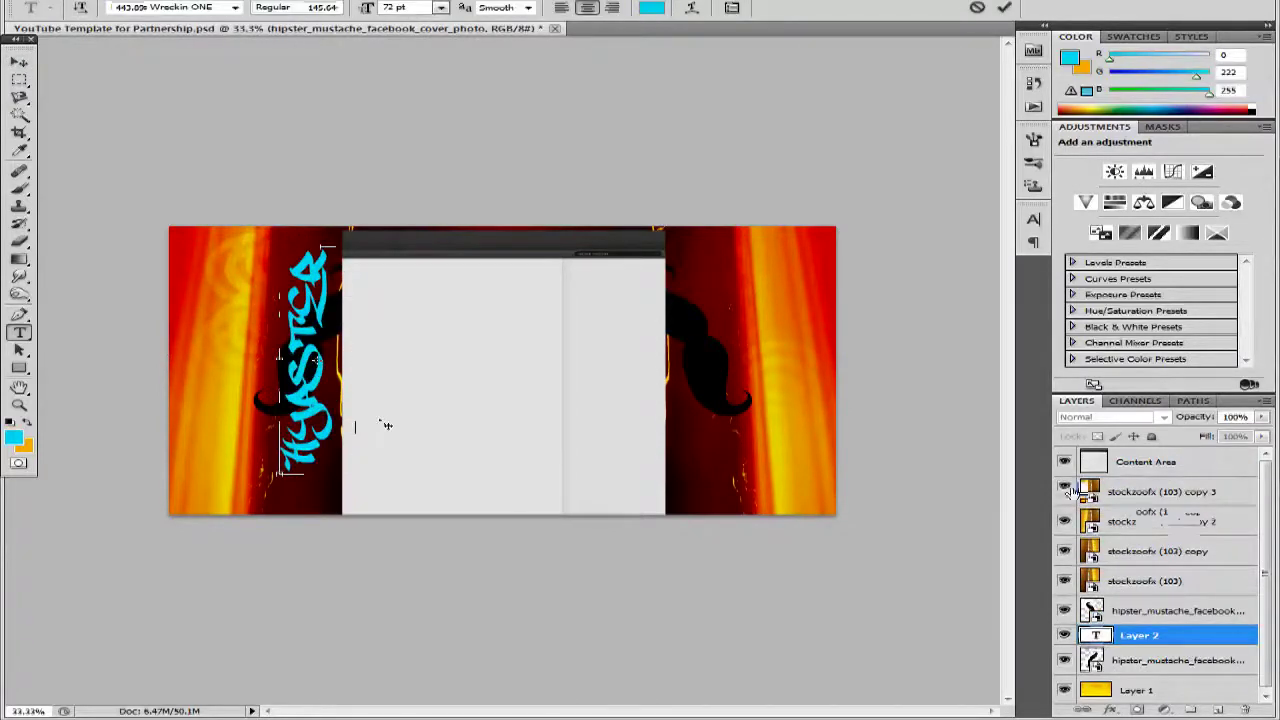
- Change the HYPSTER text's font to Danube Bold
key("BackSpace")
key("BackSpace")
key("BackSpace")
key("BackSpace")
key("BackSpace")
key("BackSpace")
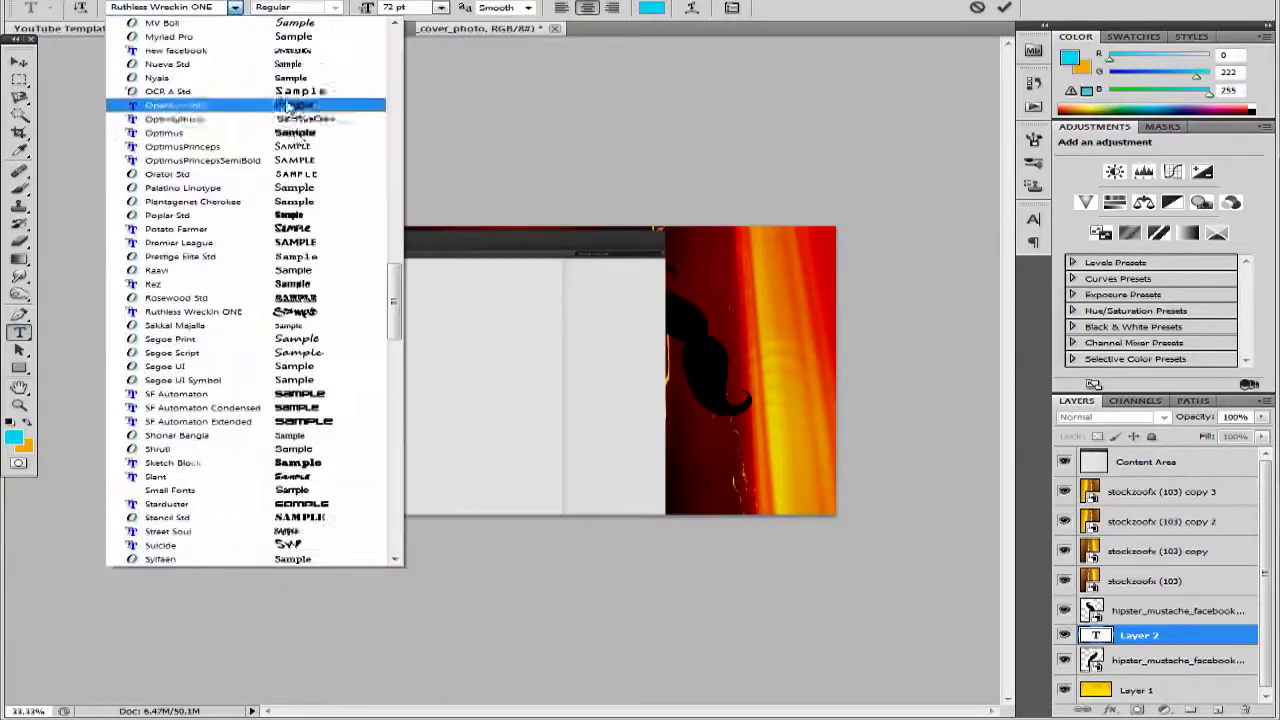
scroll(338, 217, "up", 3)
scroll(338, 217, "up", 10)
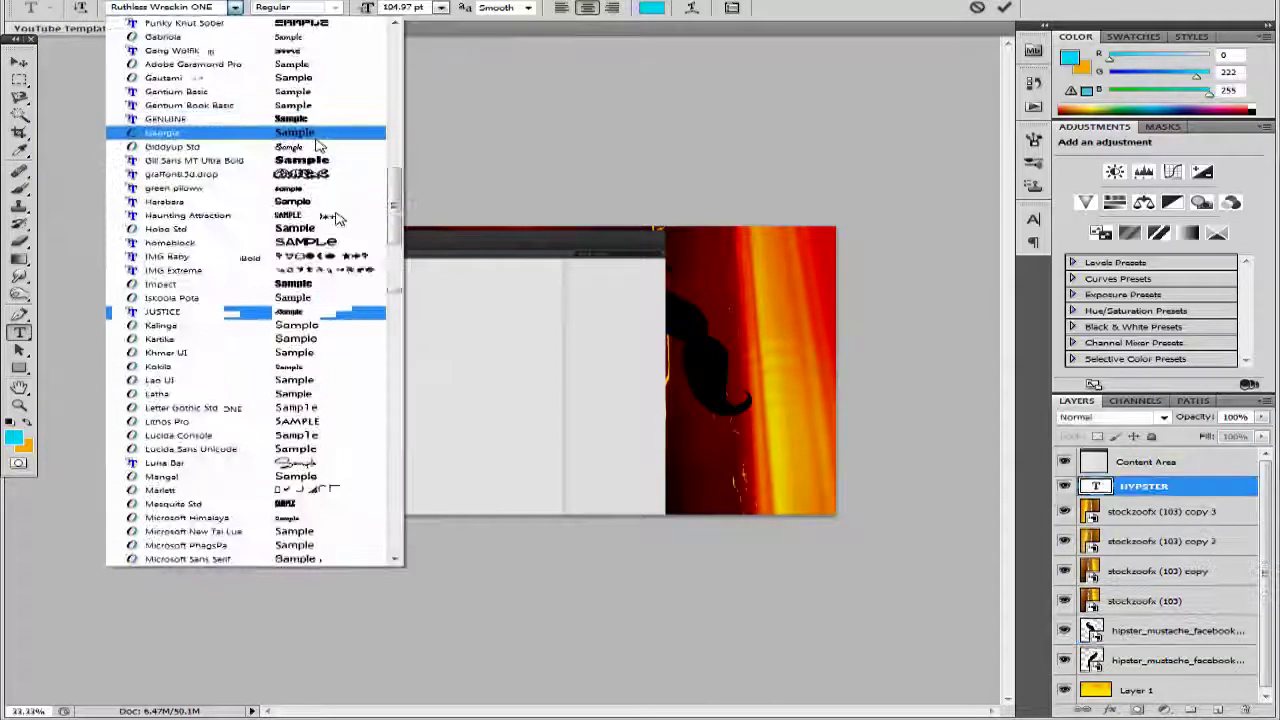
scroll(340, 218, "down", 12)
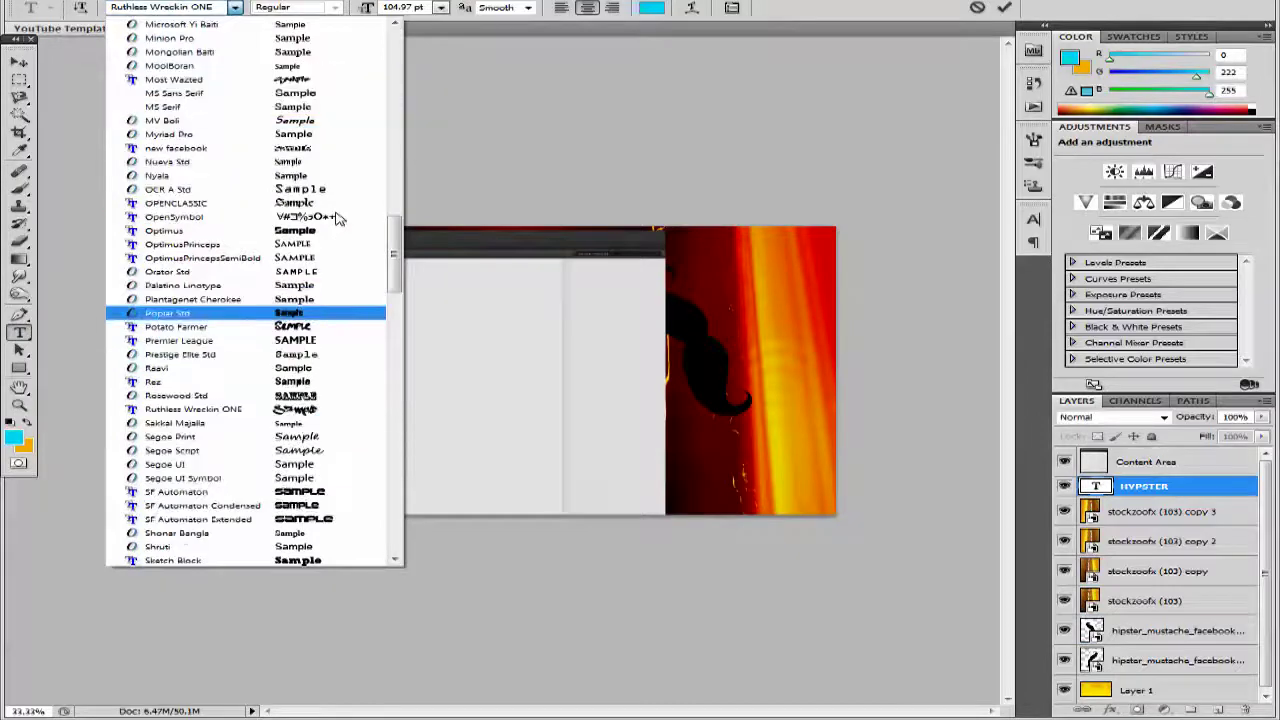
left_click(19, 62)
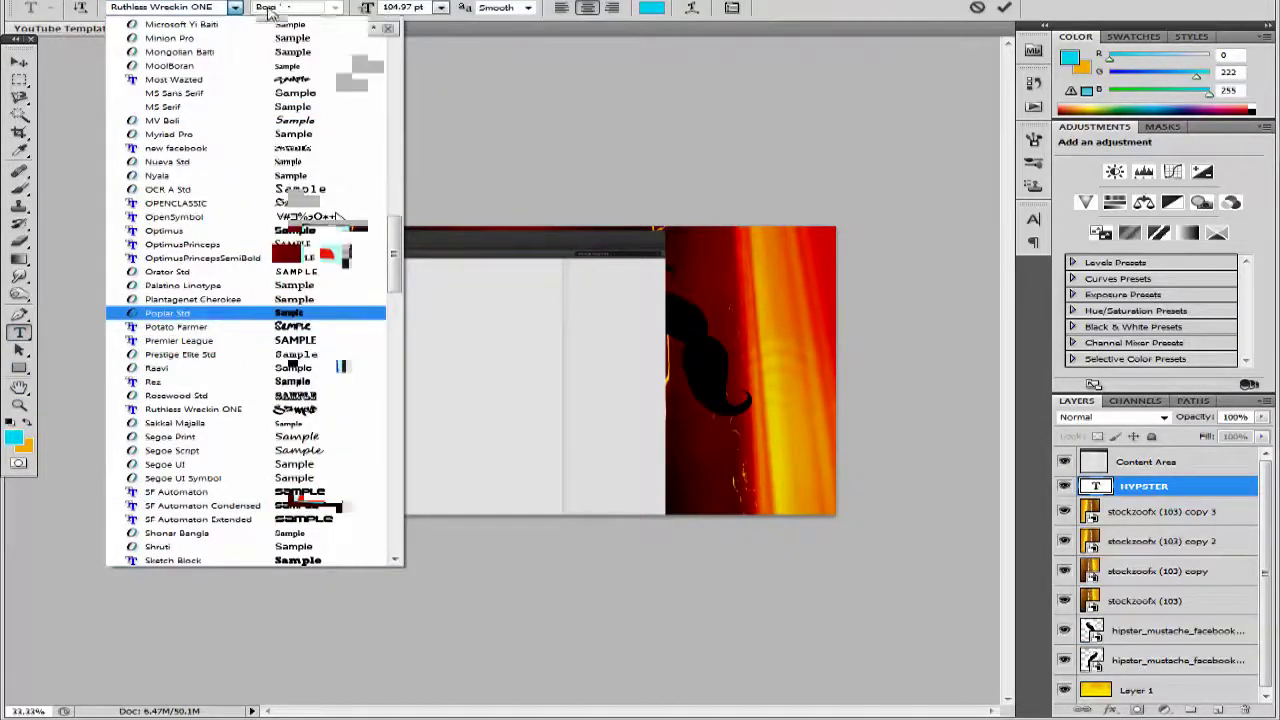
left_click(443, 9)
left_click(443, 9)
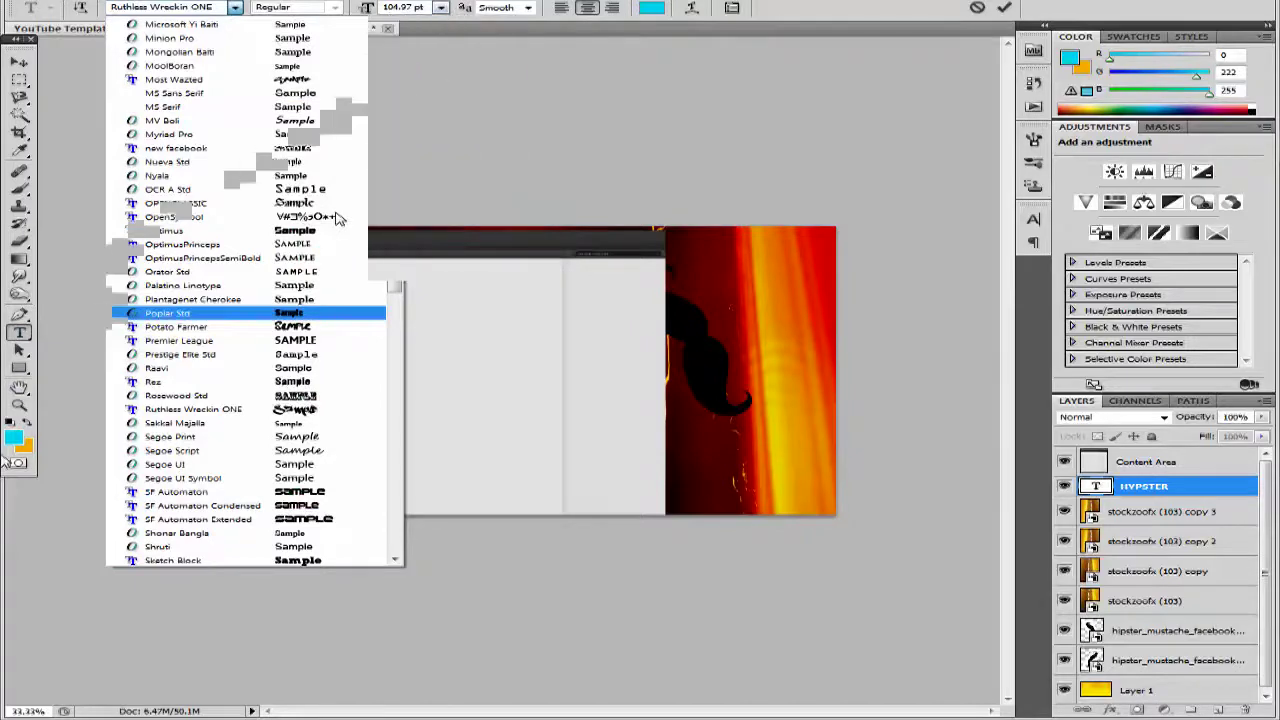
- Recolor the HYPSTER text turquoise and nudge it slightly beside the content area's left edge
left_click(650, 9)
left_click_drag(524, 500, 535, 541)
left_click(687, 394)
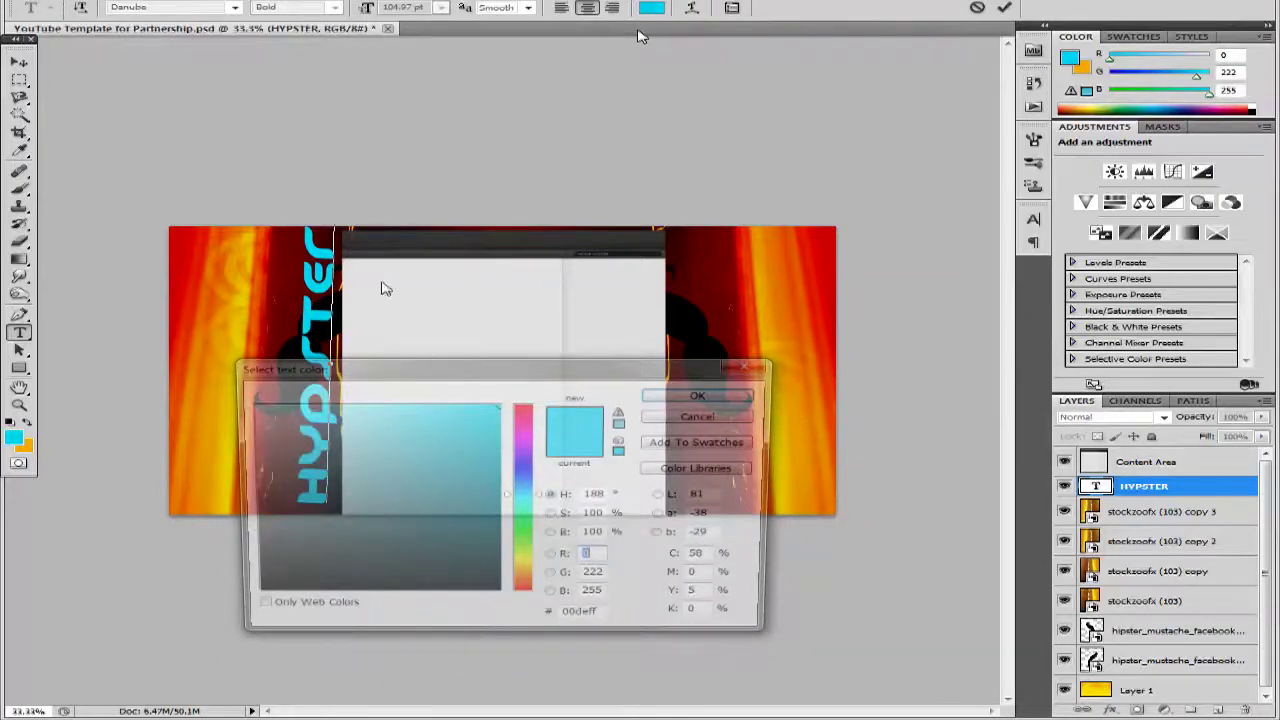
left_click(19, 63)
left_click_drag(318, 418, 321, 420)
- Apply drop shadow, inner shadow, outer glow, inner glow, bevel and emboss, and gradient overlay effects to the HYPSTER text
right_click(1188, 485)
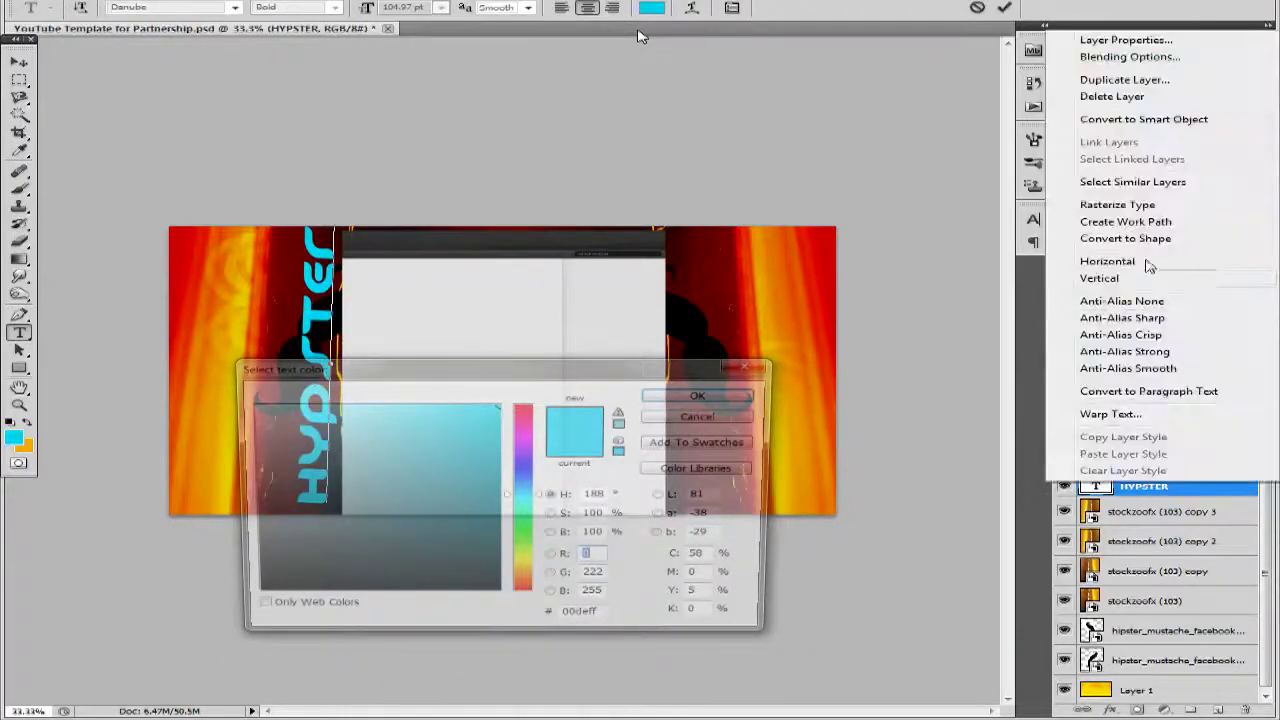
left_click(1118, 205)
double_click(1213, 489)
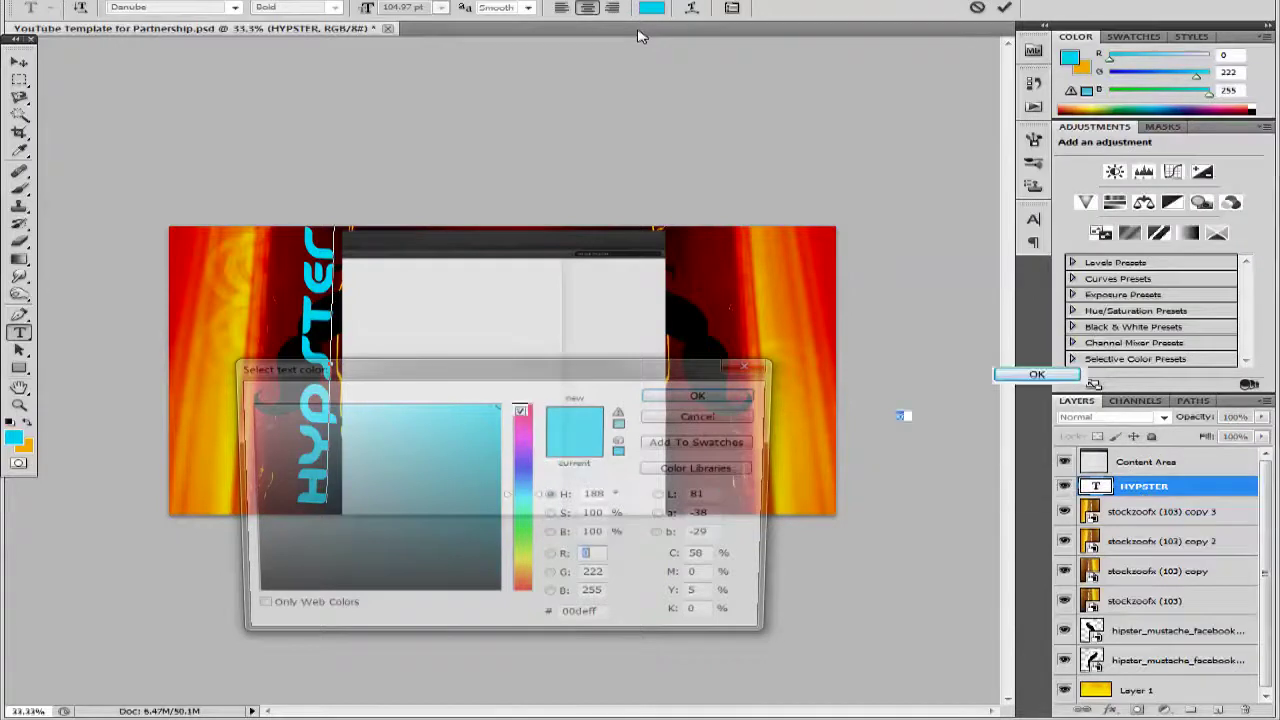
left_click(522, 428)
left_click(521, 461)
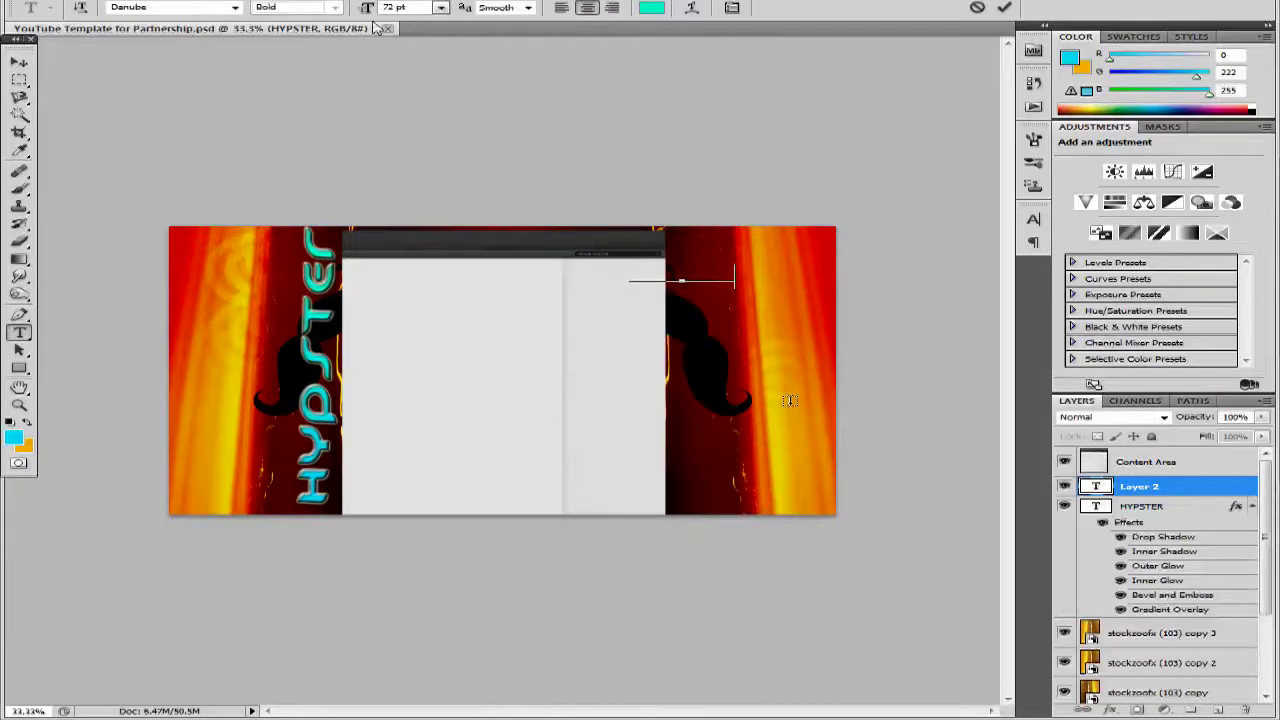
- Add NAME as vertical text along the content area's right edge and give it shadow, glow, bevel and gradient overlay effects
left_click(441, 8)
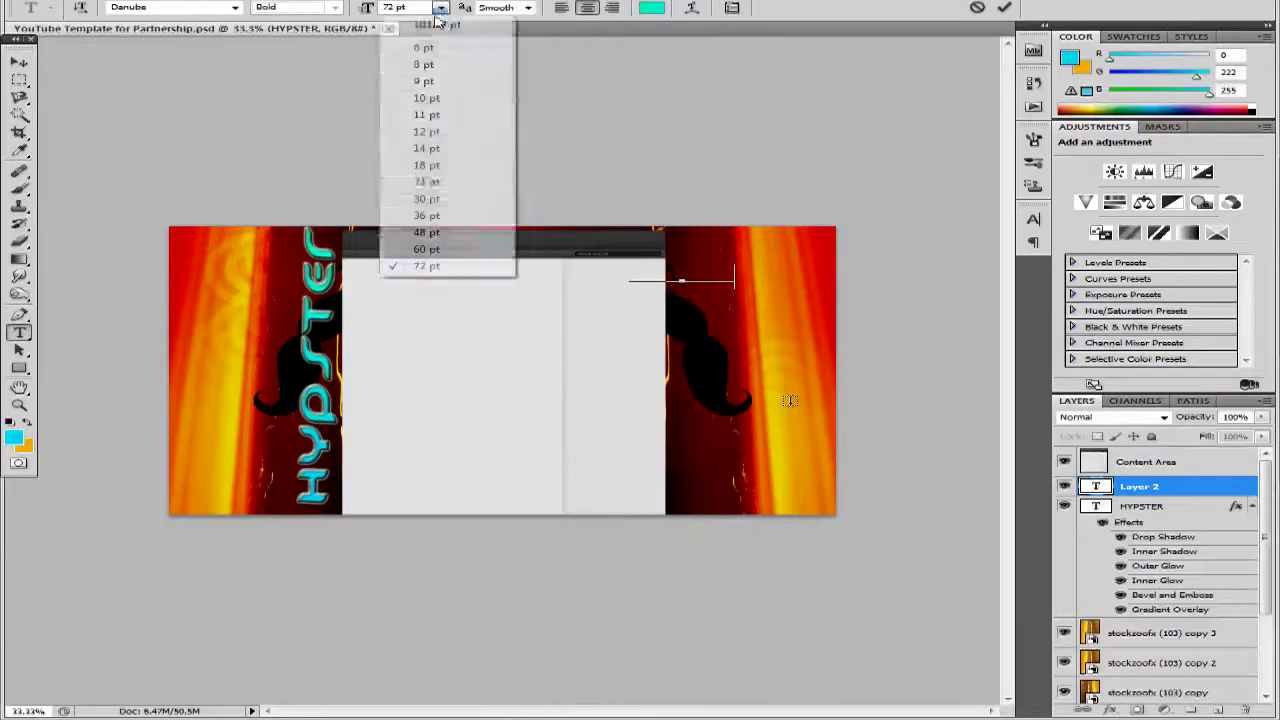
left_click(441, 10)
key("ctrl+a")
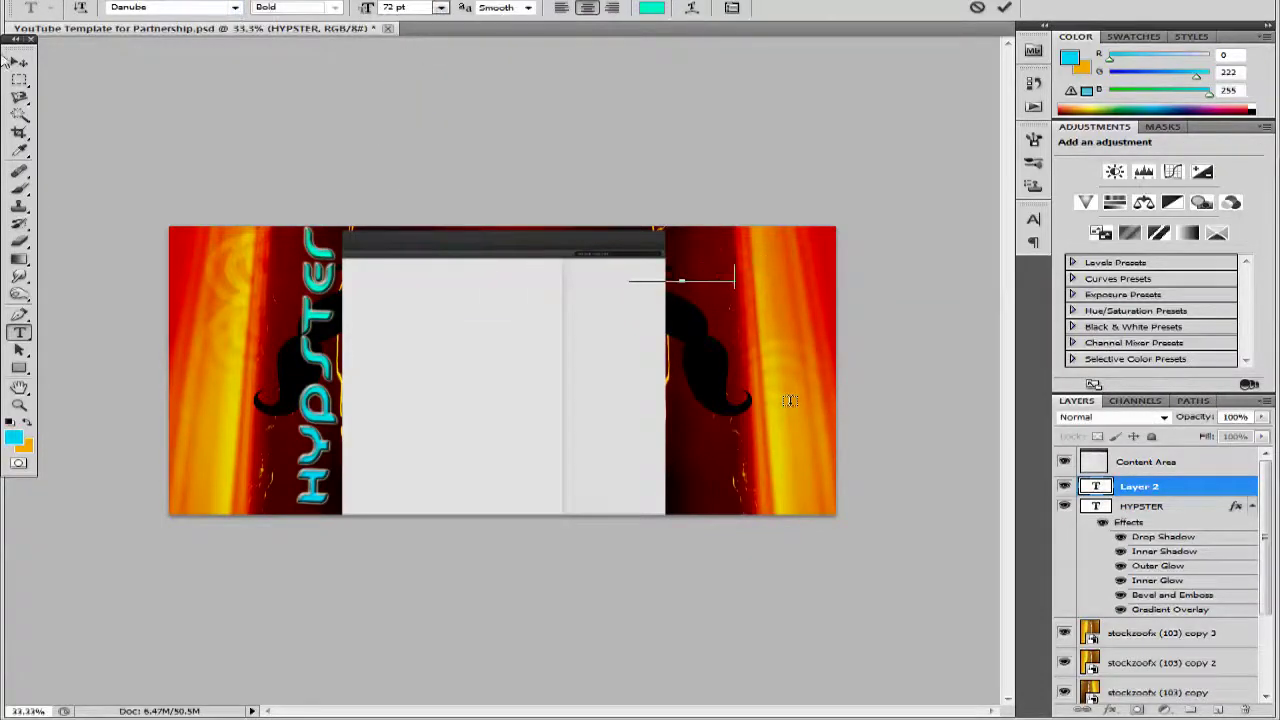
left_click_drag(768, 256, 720, 427)
key("ctrl+z")
left_click_drag(682, 240, 691, 365)
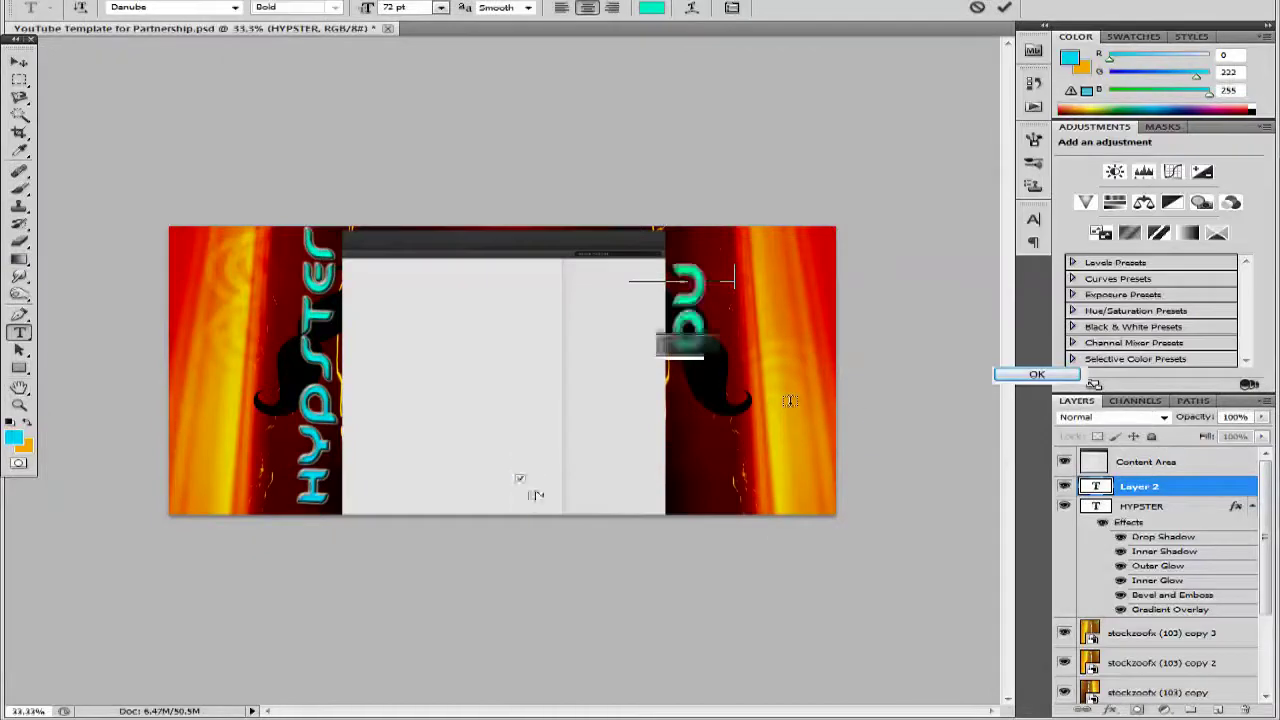
left_click(609, 570)
left_click(838, 436)
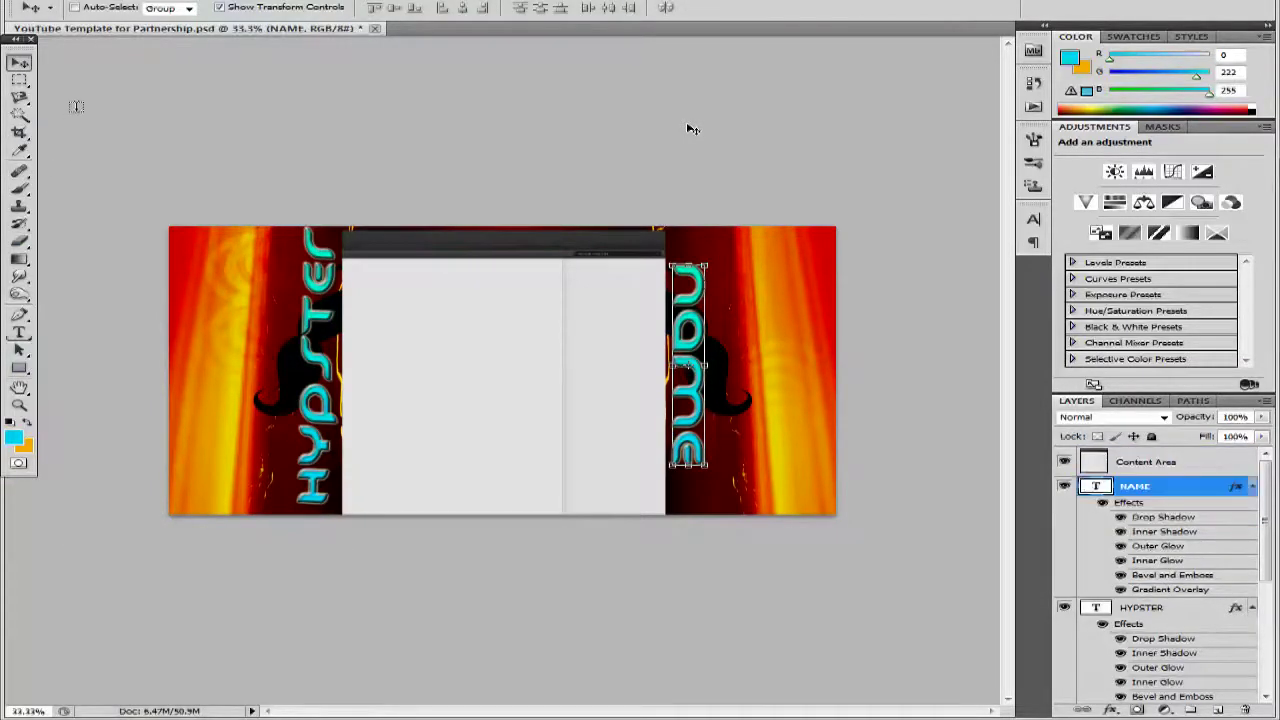
- Paint white moons with a 618 px moon brush on both upper sides, on a new layer directly below HYPSTER
left_click(20, 188)
left_click(104, 9)
scroll(429, 130, "down", 5)
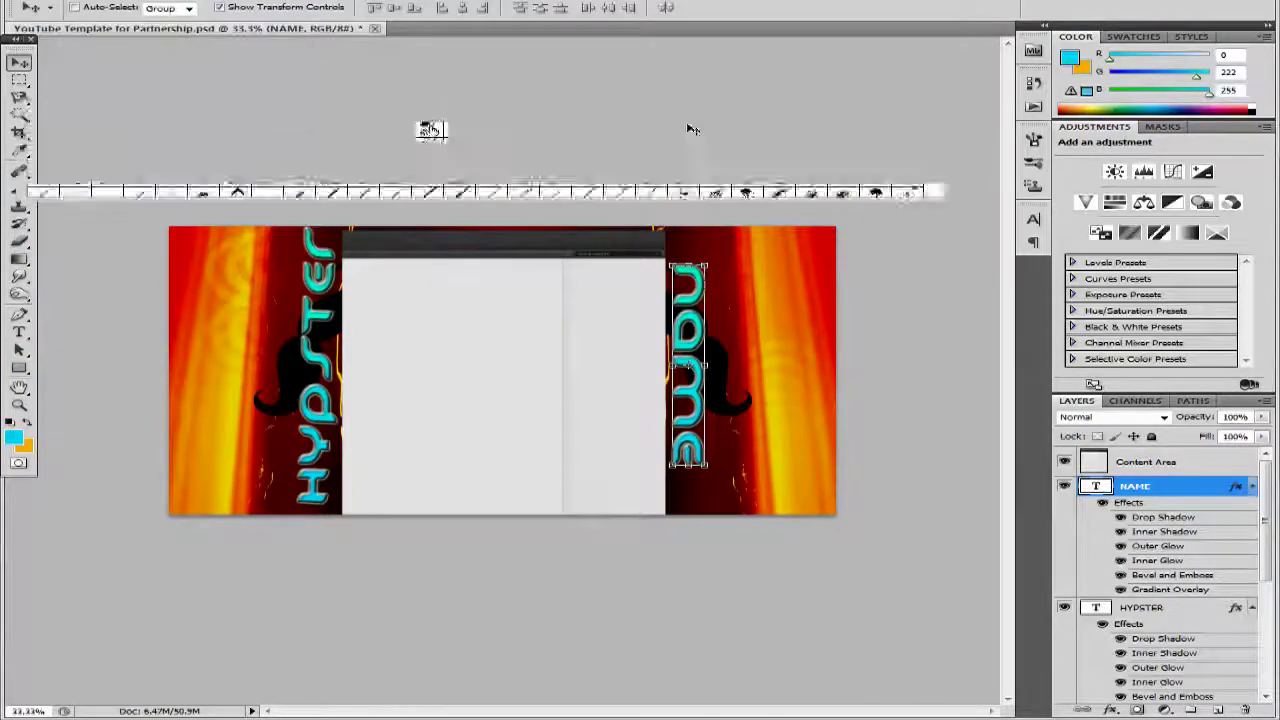
left_click(299, 113)
left_click(691, 129)
left_click(104, 9)
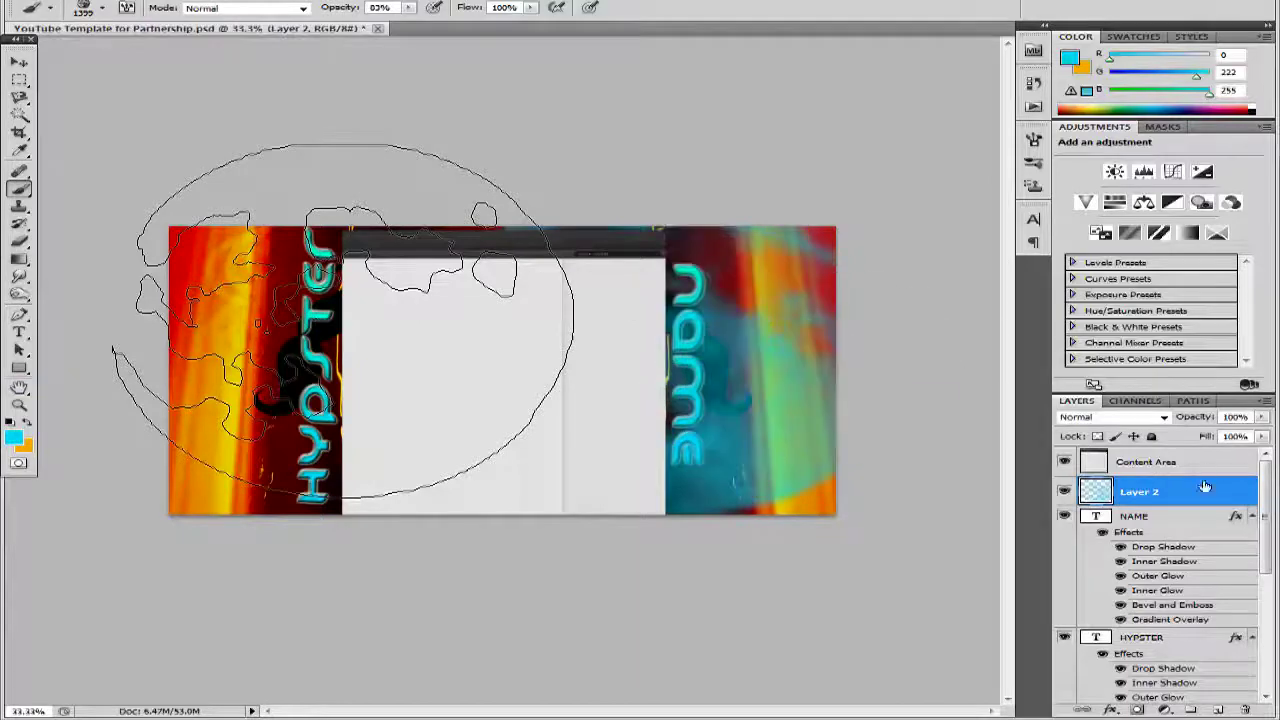
mouse_move(1205, 486)
left_mouse_down()
mouse_move(1208, 694)
mouse_move(1031, 543)
left_mouse_up()
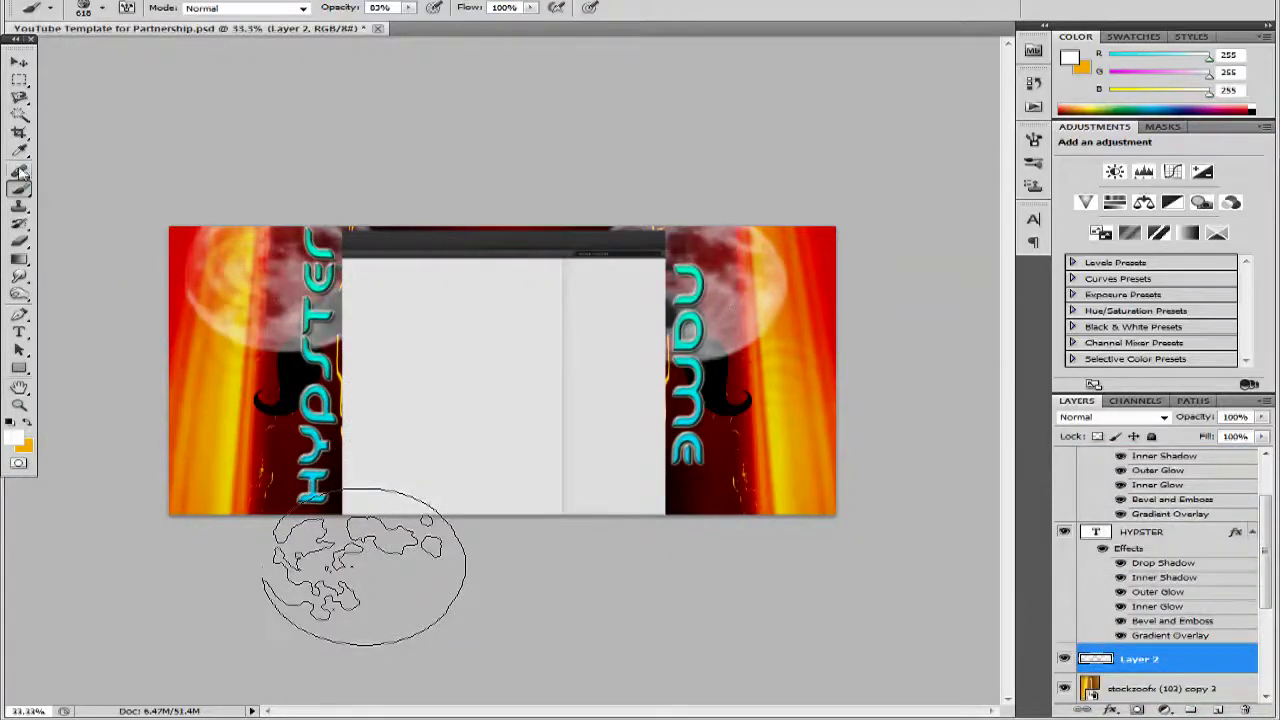
- Paint purple rings (R 90, G 0, B 255) on both upper sides with a 360 px circular brush
left_click(102, 9)
left_click(102, 9)
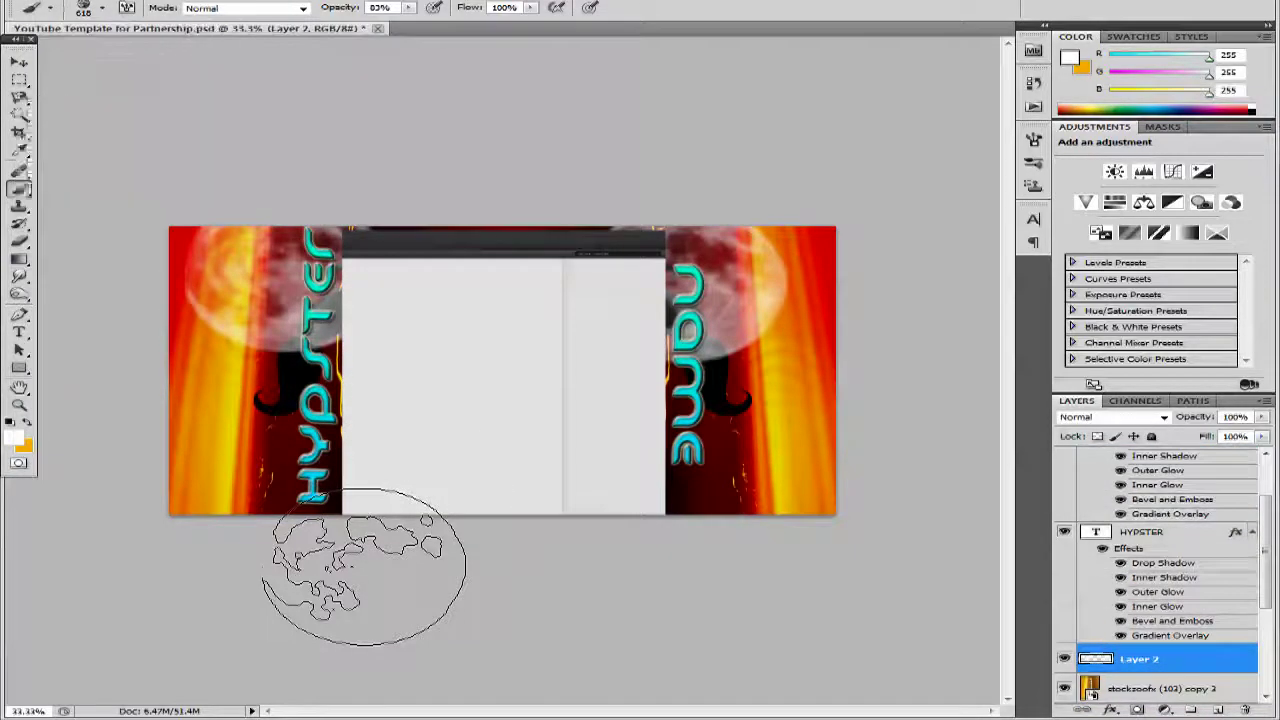
scroll(448, 190, "down", 5)
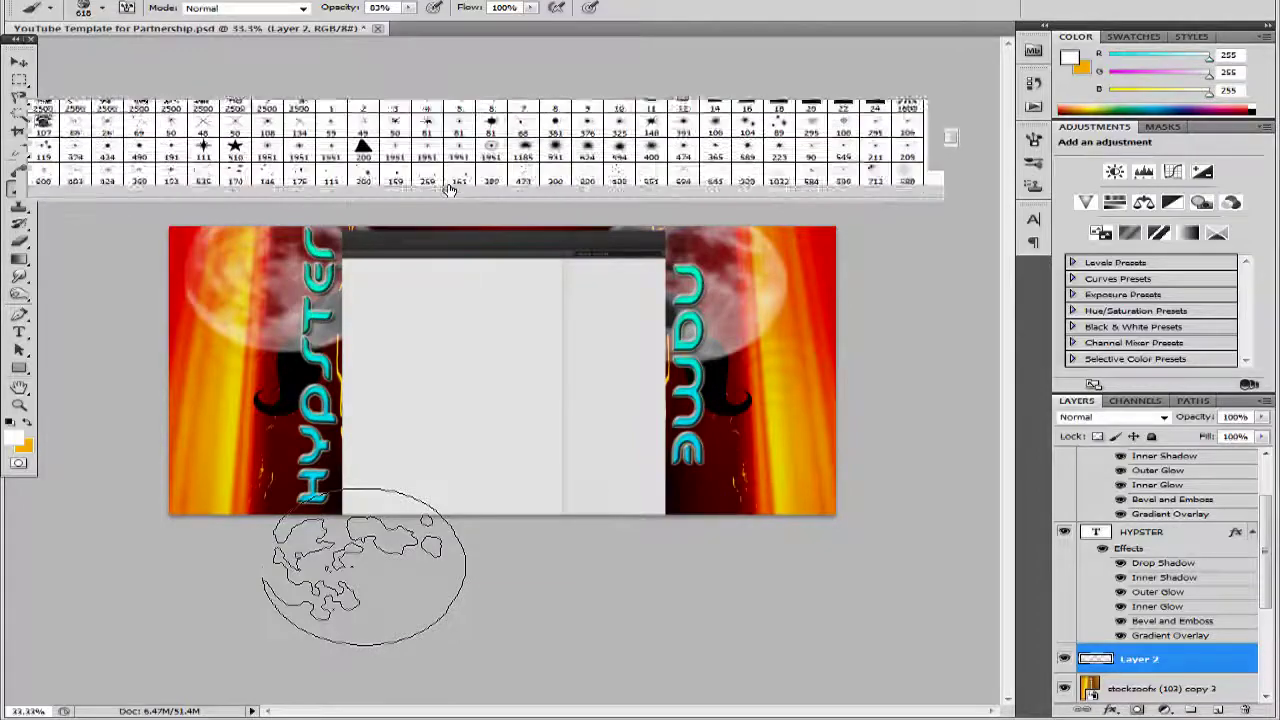
scroll(449, 190, "down", 5)
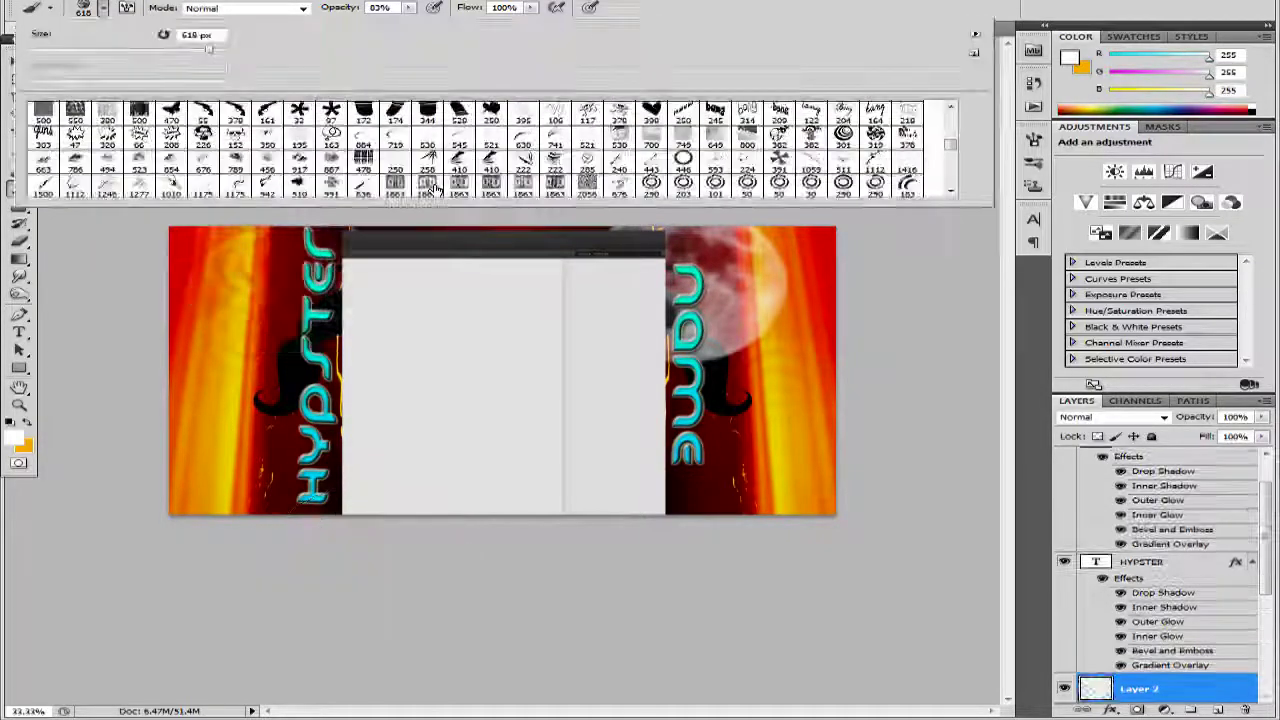
scroll(433, 190, "down", 10)
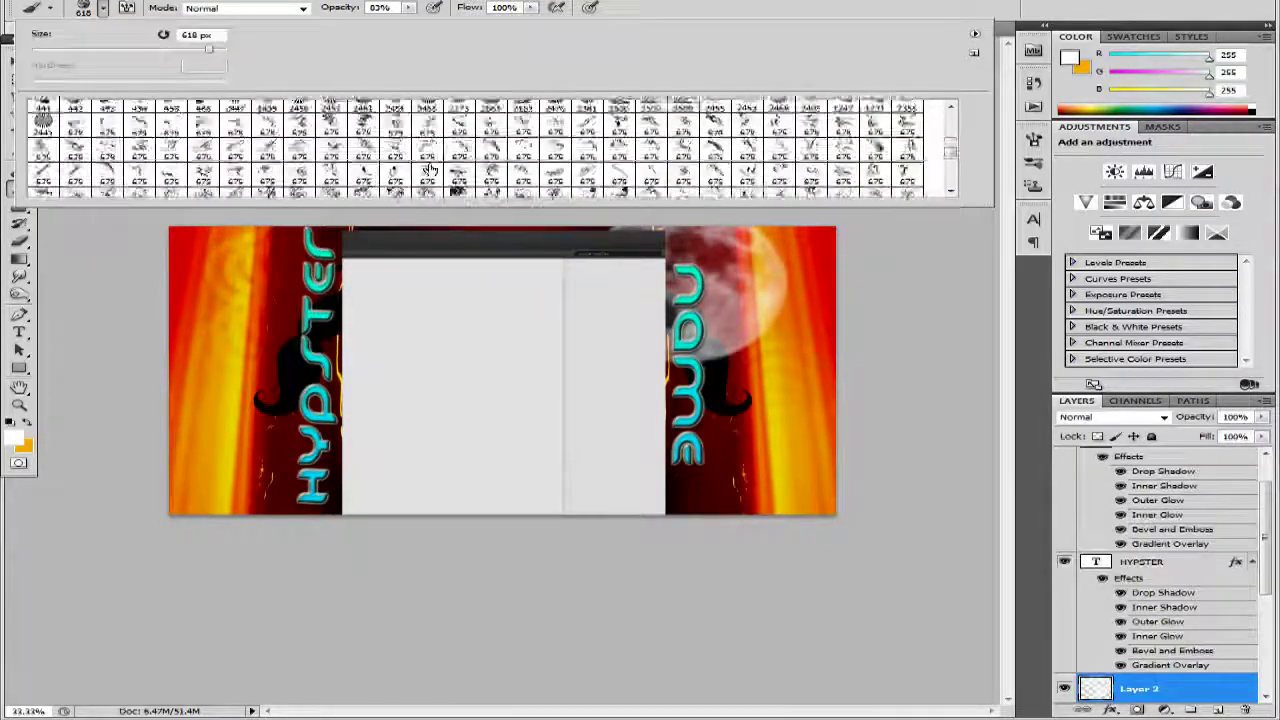
scroll(430, 172, "down", 10)
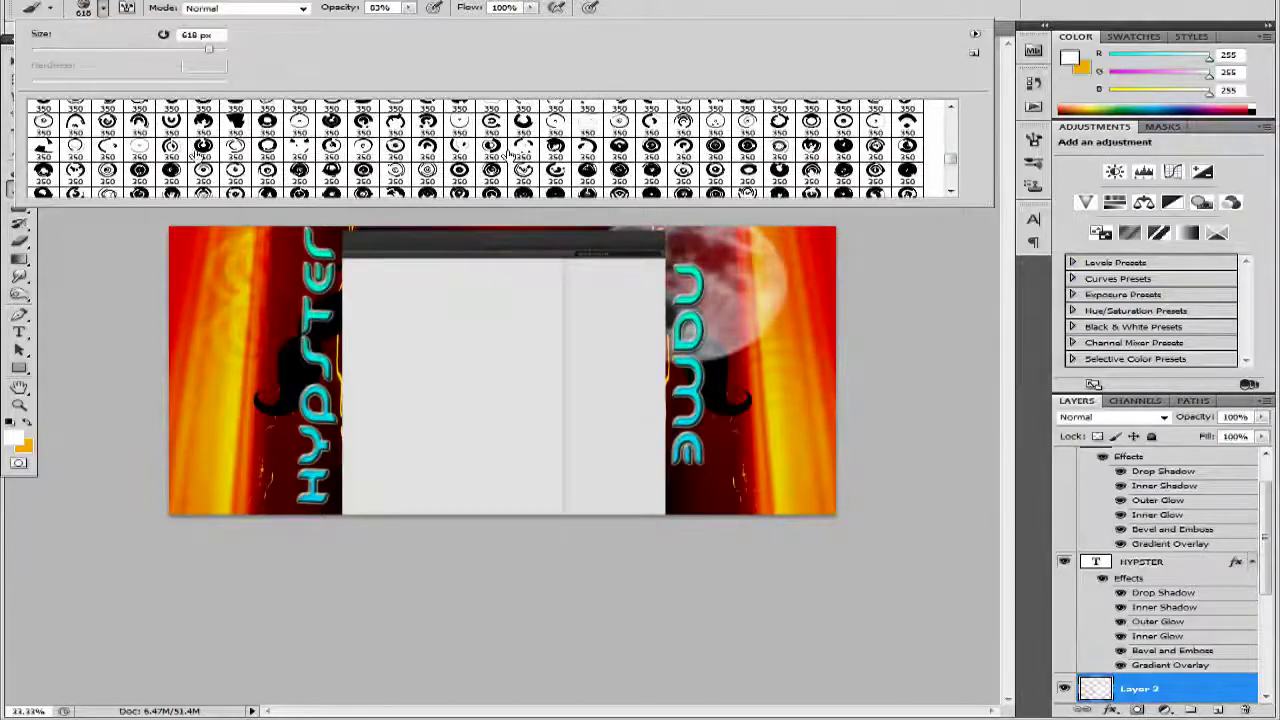
scroll(485, 150, "down", 10)
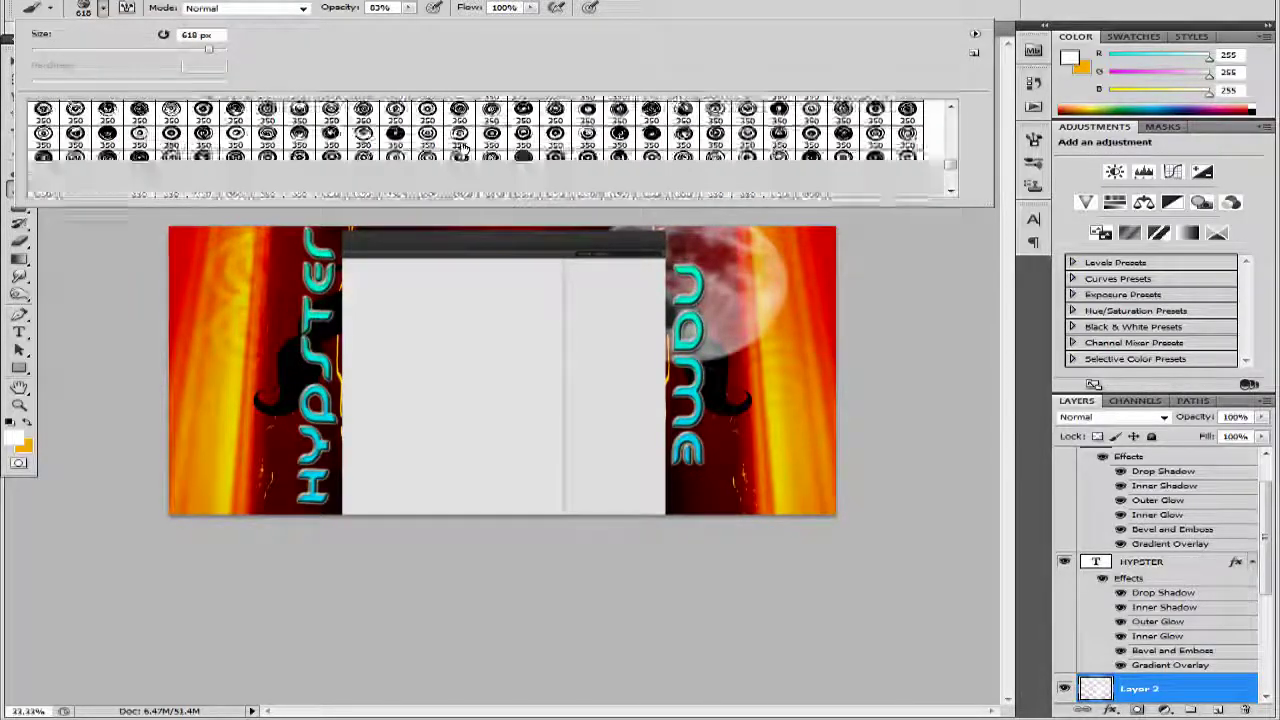
scroll(462, 148, "down", 5)
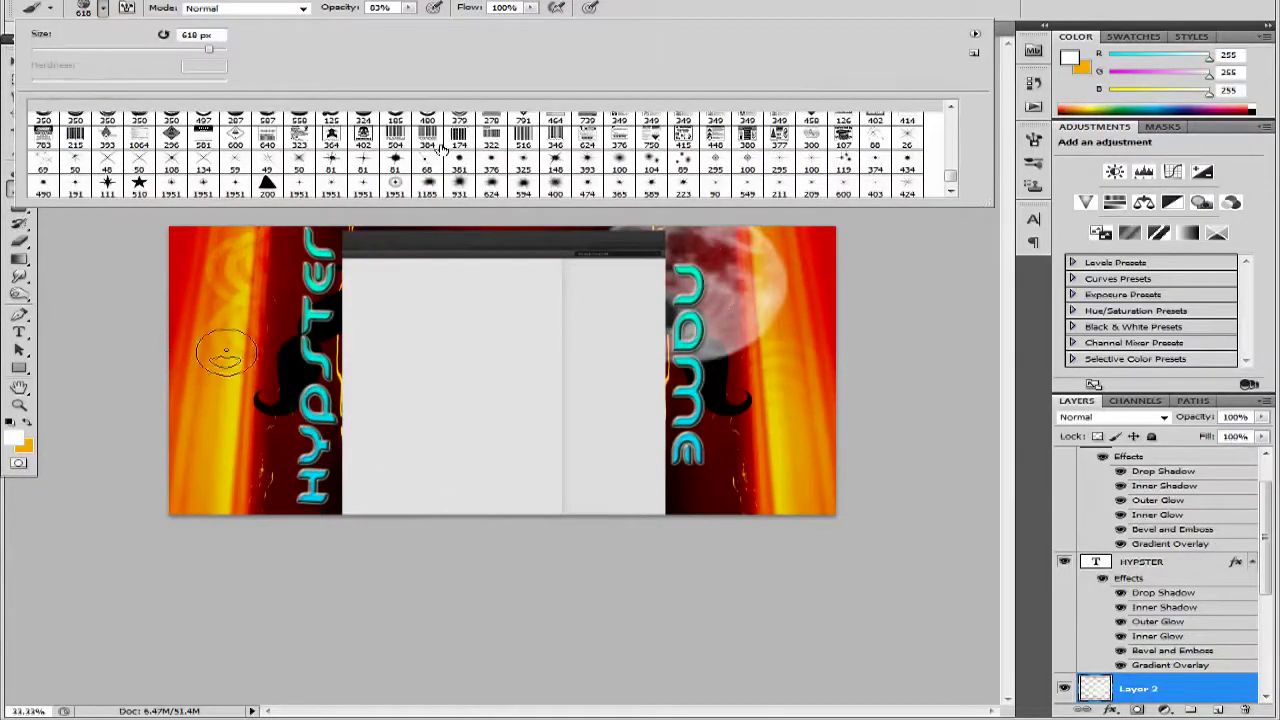
left_click(16, 438)
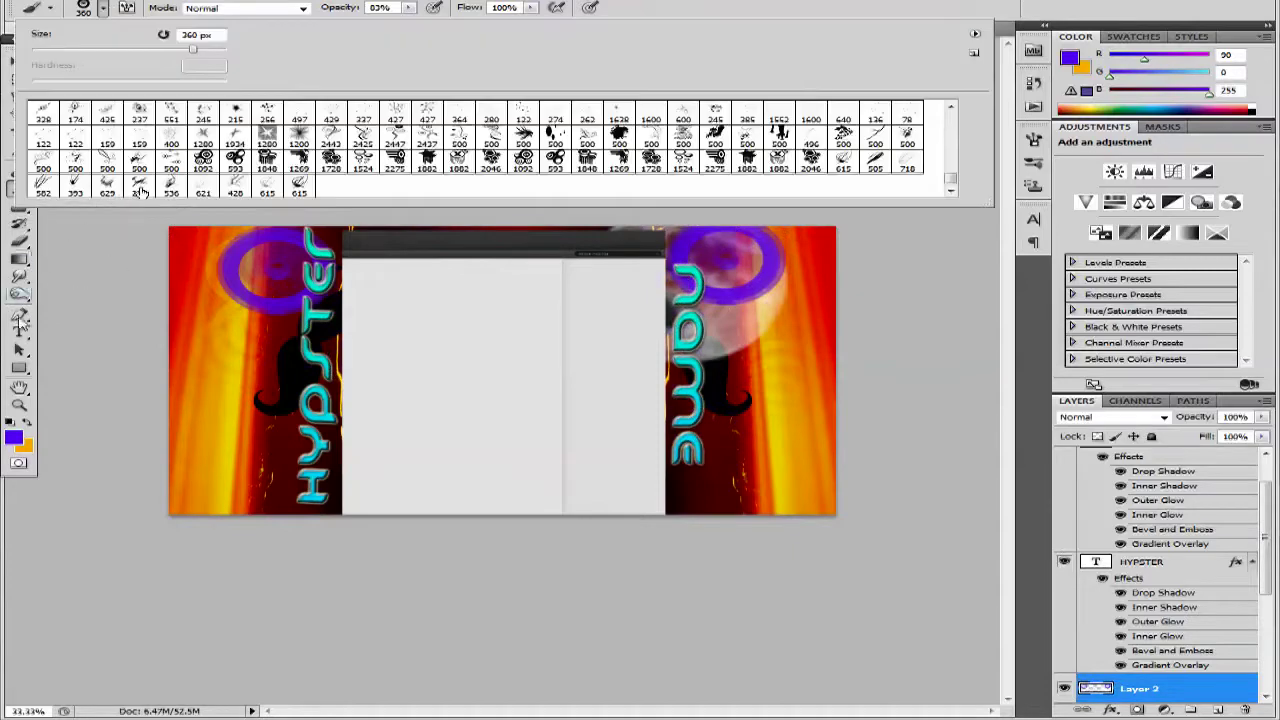
- Add the horizontal text "Thanks <3 x" in turquoise Danube Bold across the content area, on a layer above NAME
left_click(19, 332)
left_click(448, 361)
left_click_drag(1168, 688, 1188, 490)
type("Thanks <3 x")
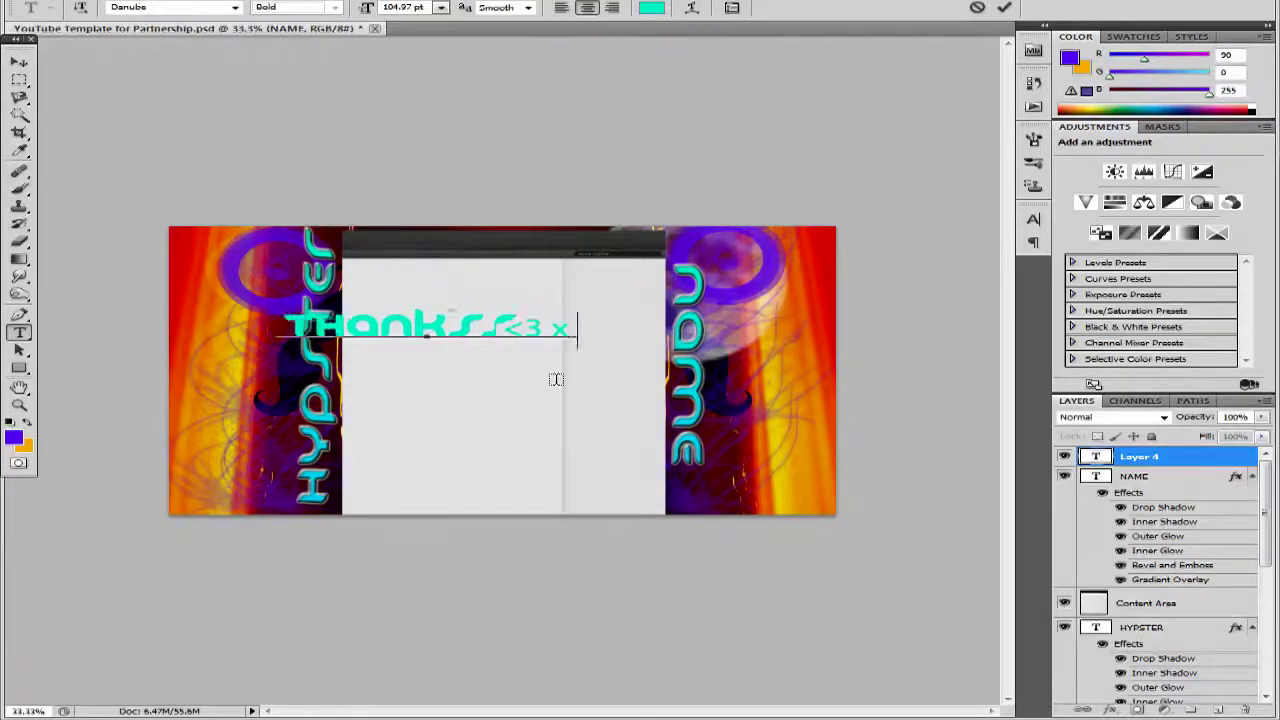